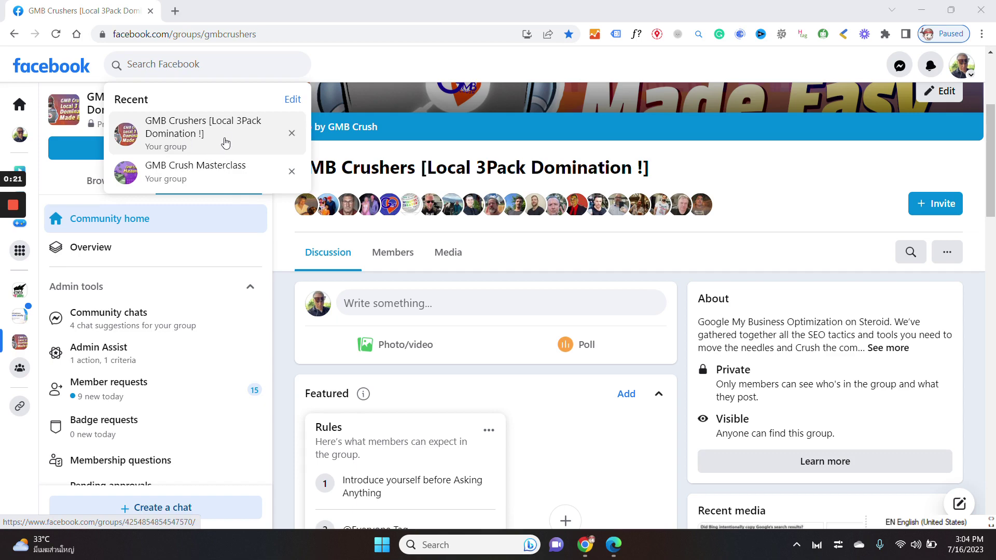
- Switch to the Edge window showing the GMB Crush Essential announcement page
left_click(613, 544)
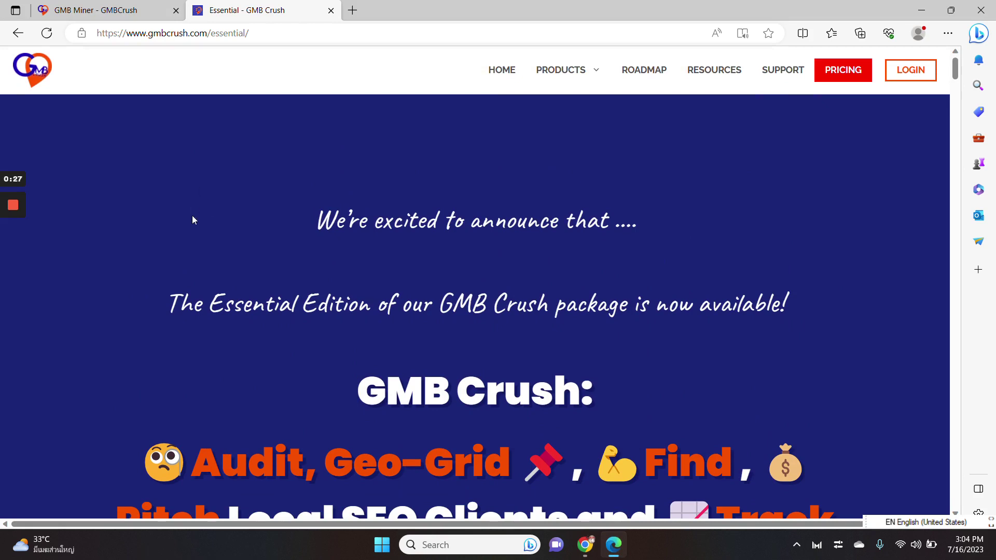
- Scroll down through the GMB Crush Essential offer page to the 14-day countdown and plan card
scroll(671, 328, "down", 2)
scroll(757, 310, "down", 1)
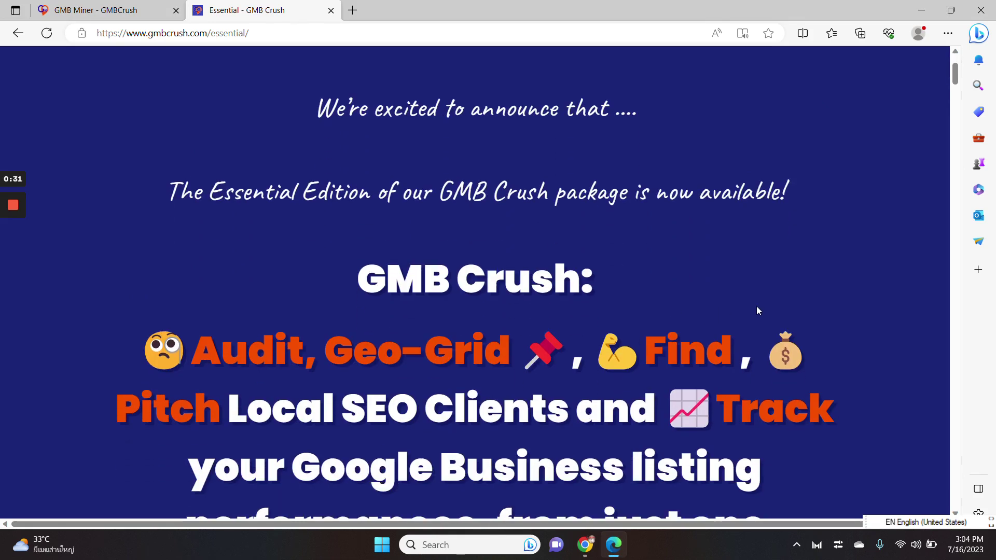
scroll(713, 256, "down", 1)
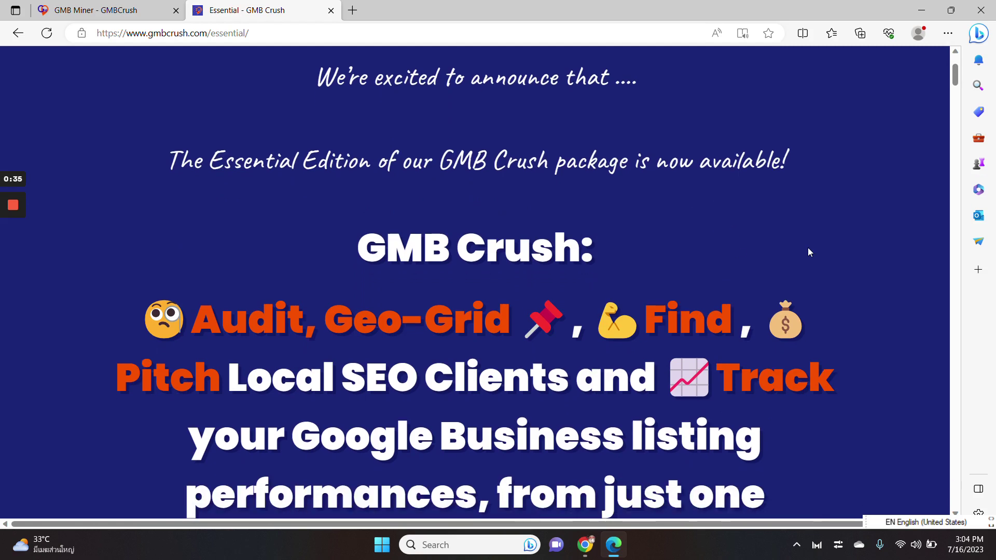
scroll(807, 252, "down", 2)
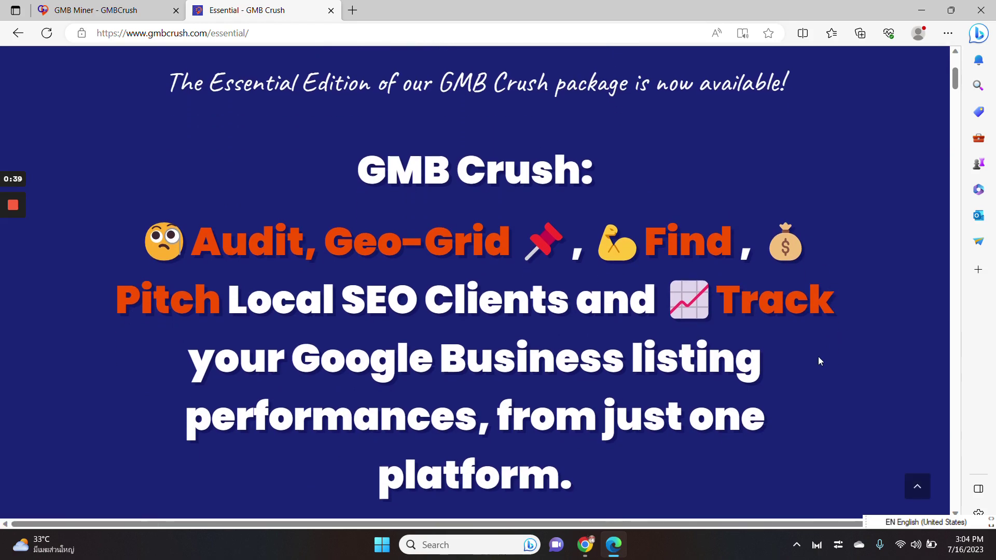
scroll(782, 363, "down", 1)
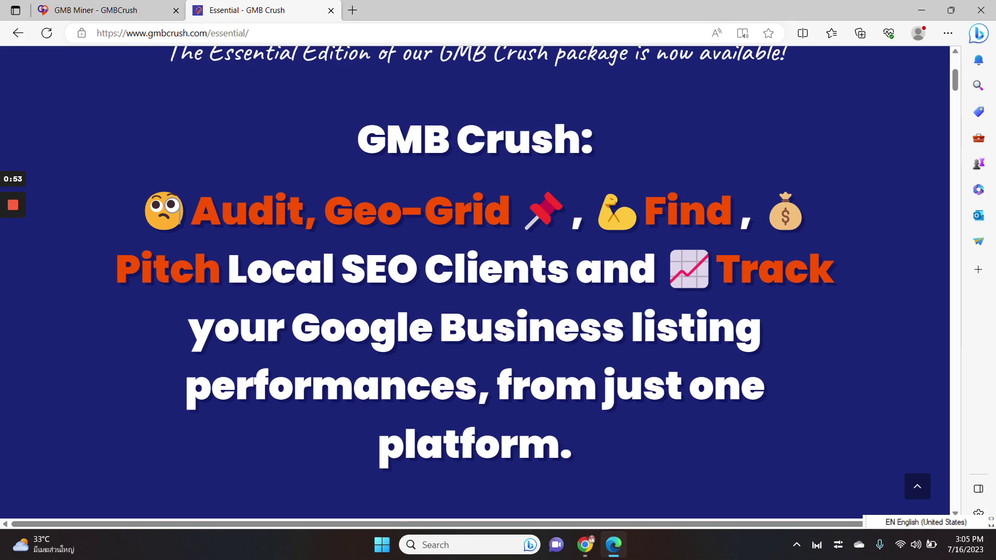
scroll(777, 369, "down", 1)
scroll(775, 372, "down", 3)
scroll(734, 306, "down", 1)
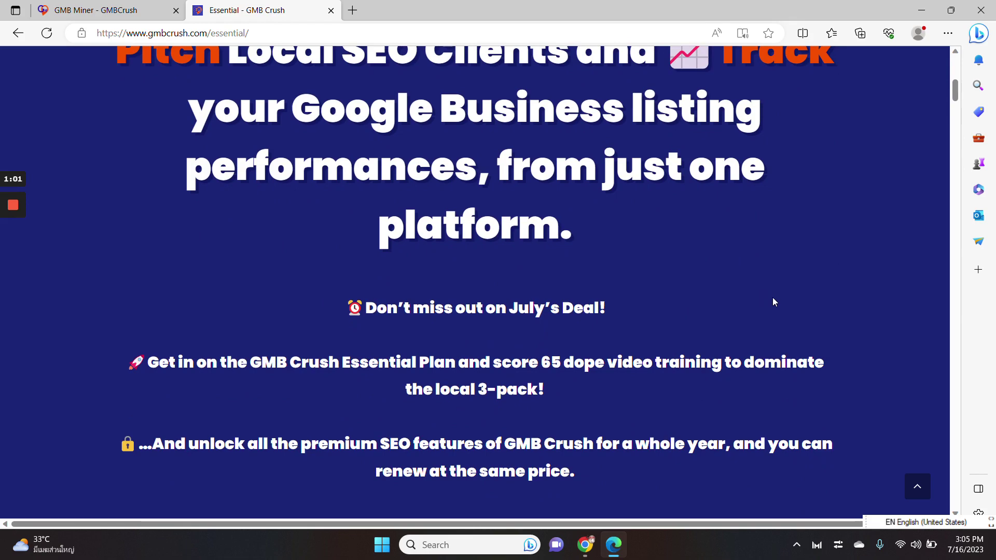
scroll(773, 298, "down", 4)
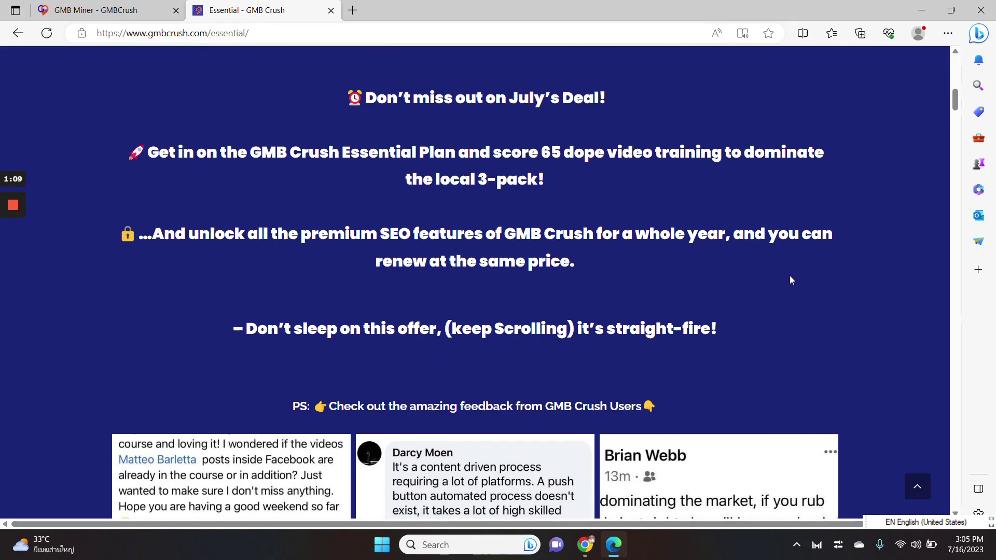
scroll(869, 287, "down", 10)
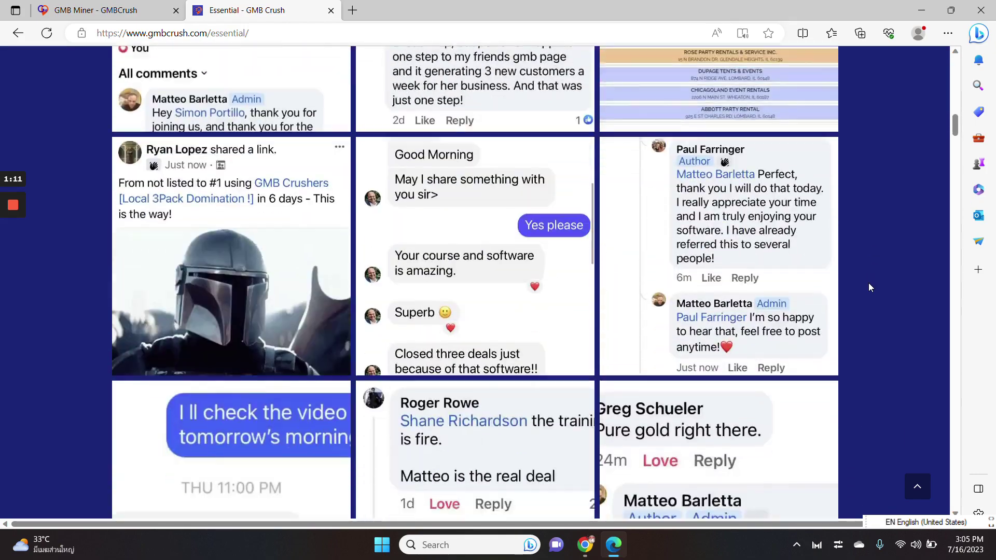
scroll(869, 287, "down", 15)
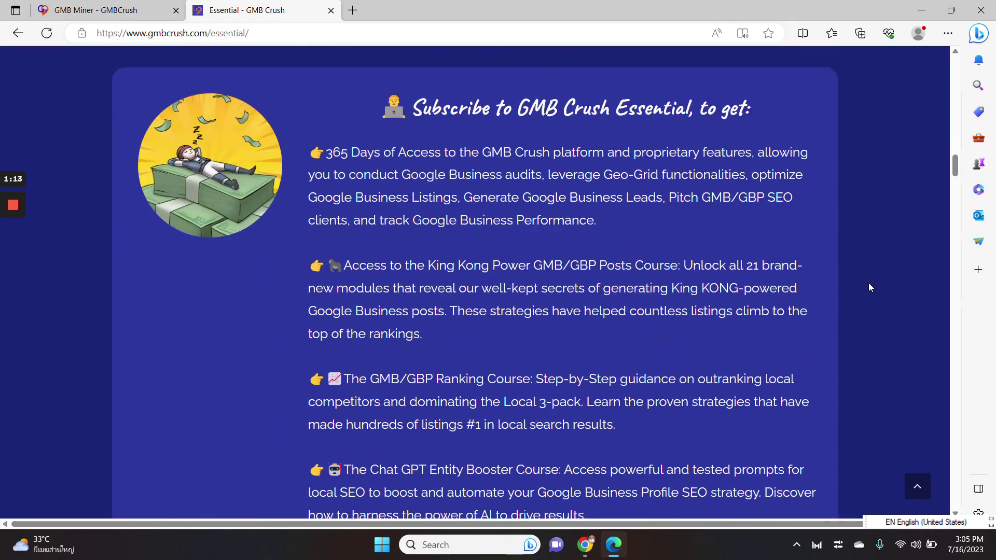
scroll(869, 288, "down", 15)
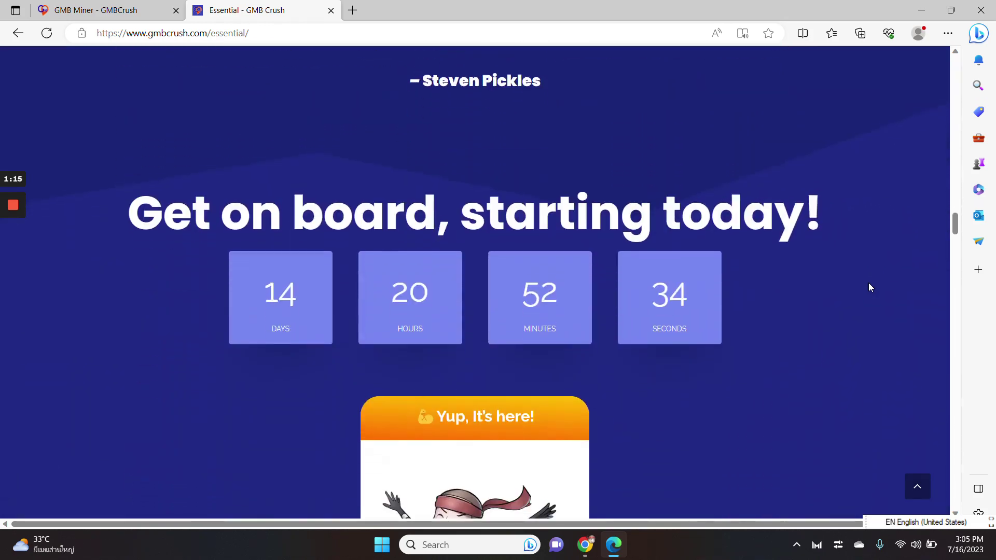
scroll(821, 344, "down", 2)
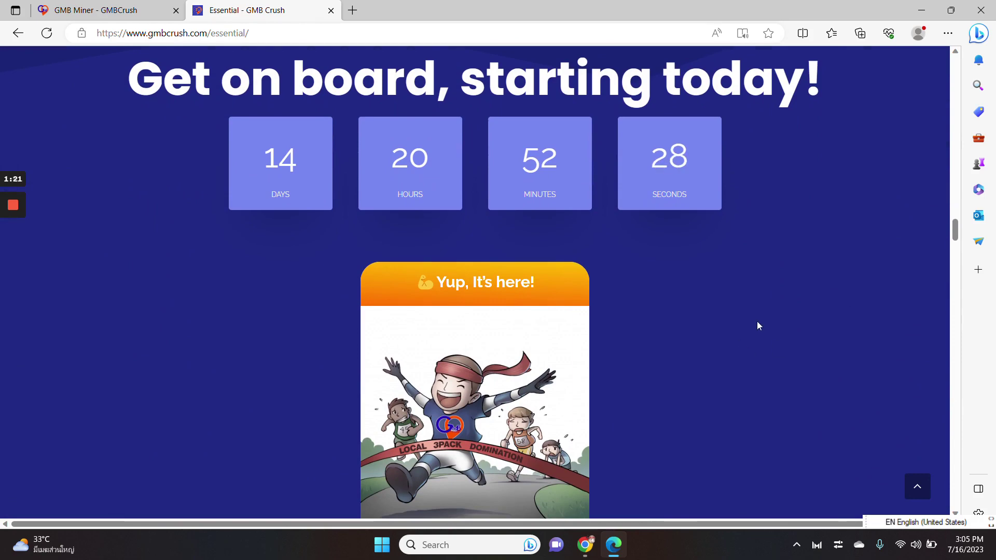
scroll(757, 325, "down", 1)
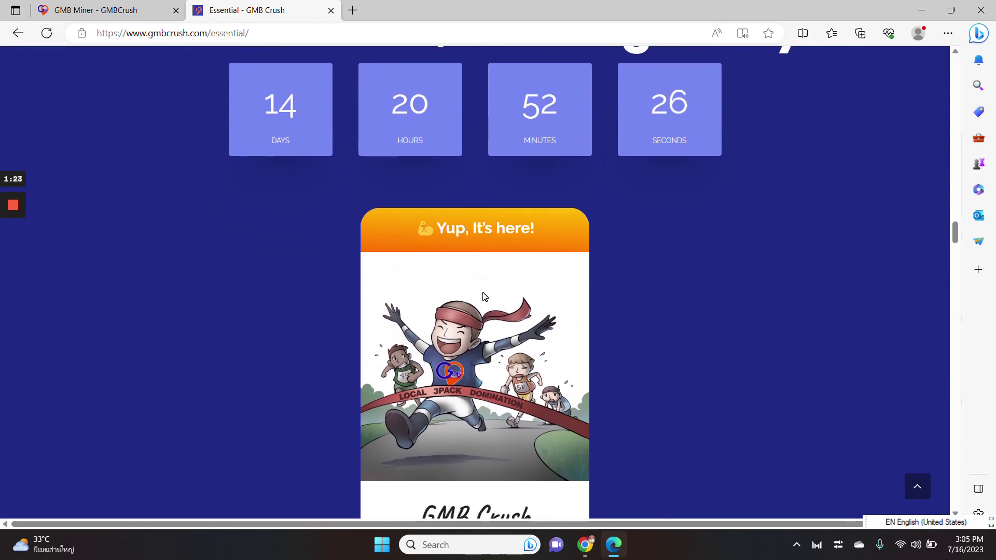
left_click(111, 9)
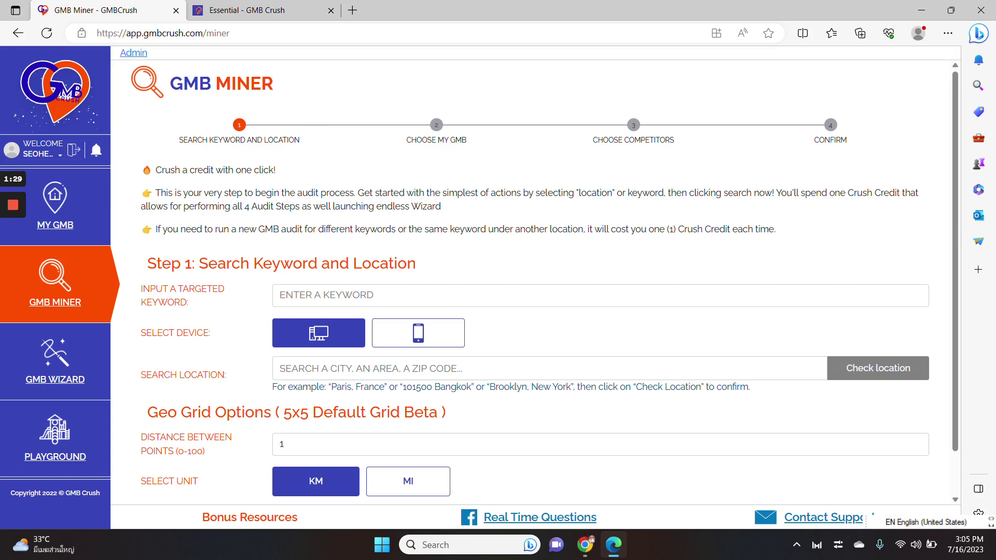
scroll(584, 329, "down", 1)
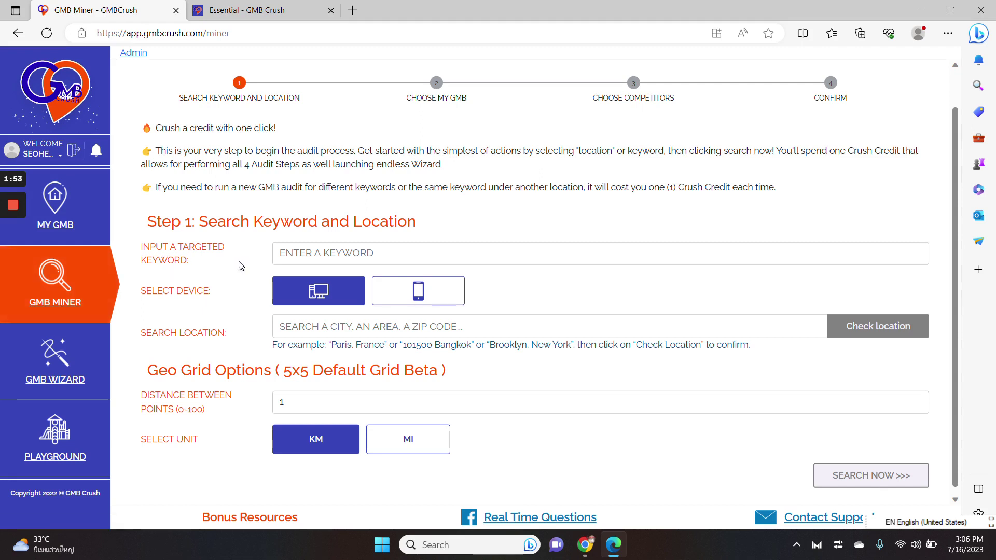
- Enter 'pest control miami' as the target keyword and keep the search device on Desktop
left_click(275, 257)
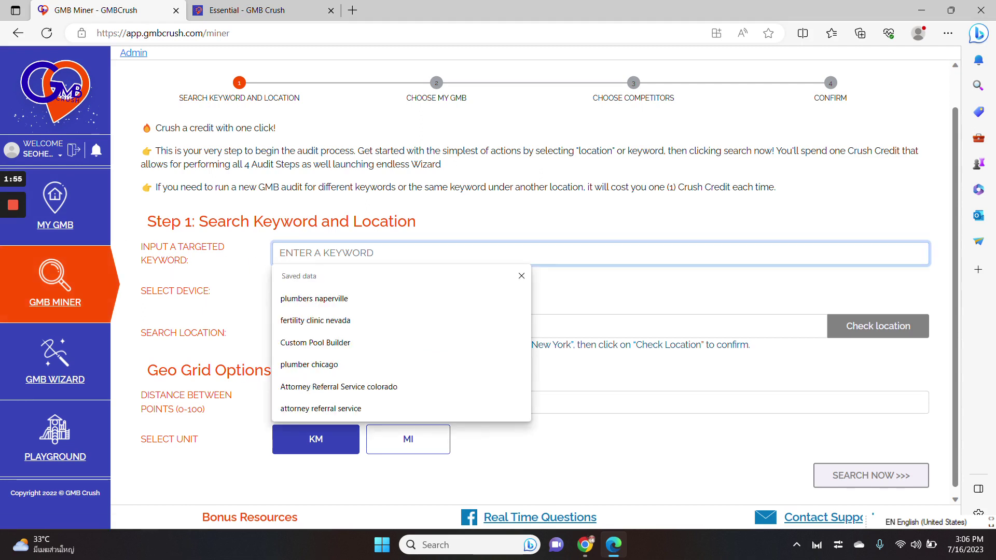
type("p")
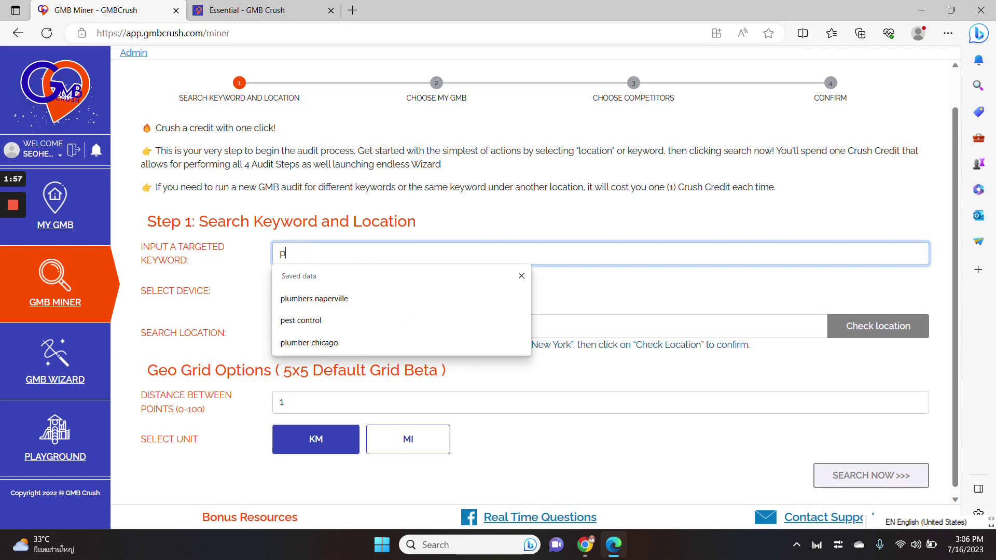
type("est control ")
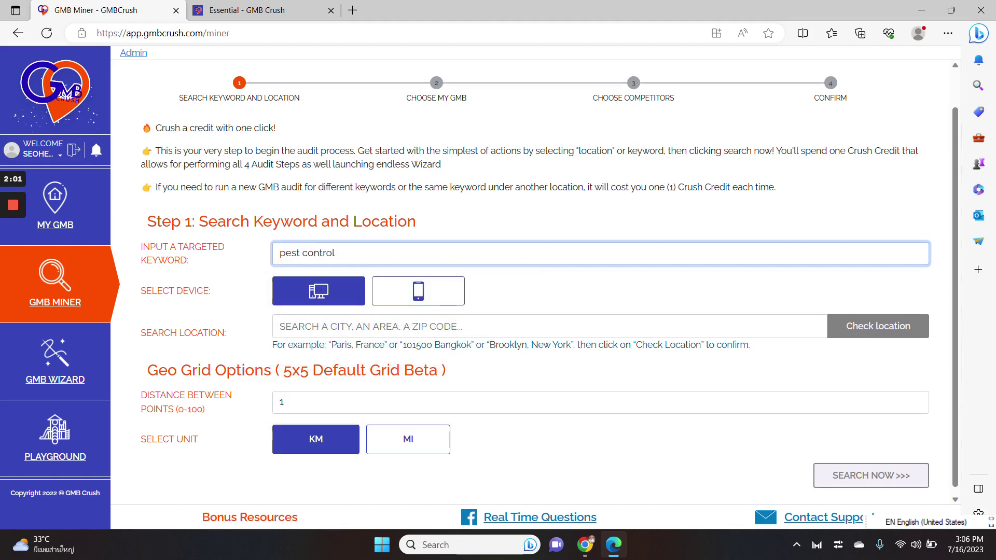
type("miami")
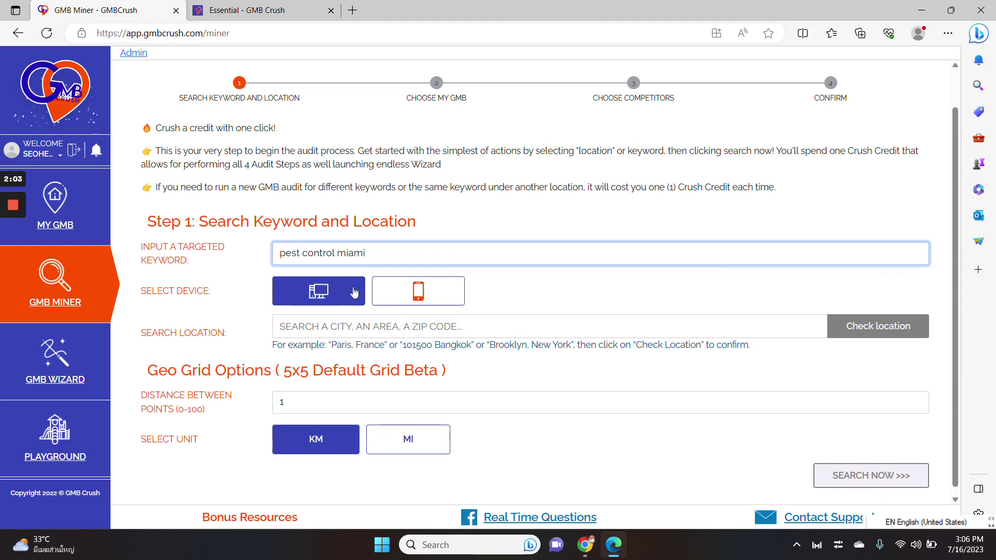
left_click(246, 334)
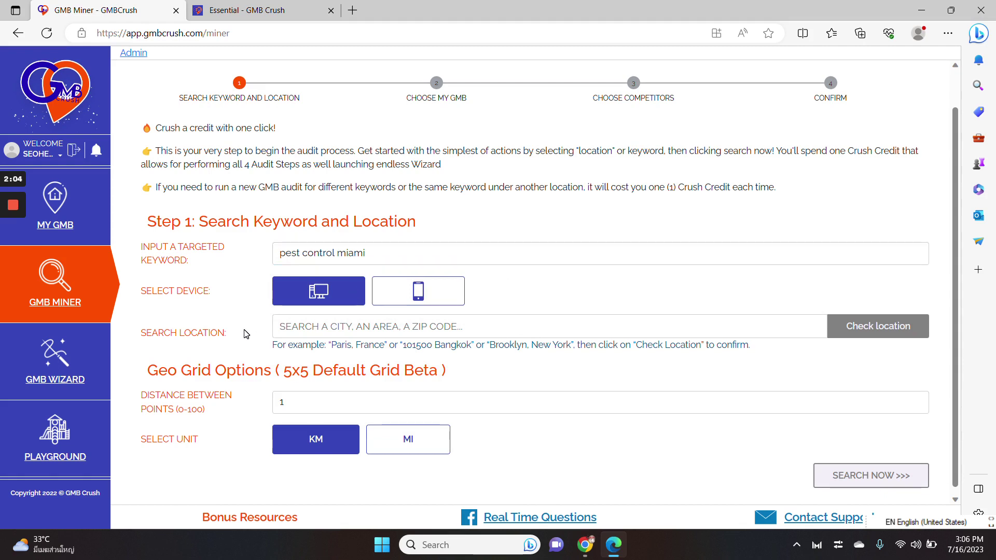
left_click(424, 303)
left_click(354, 295)
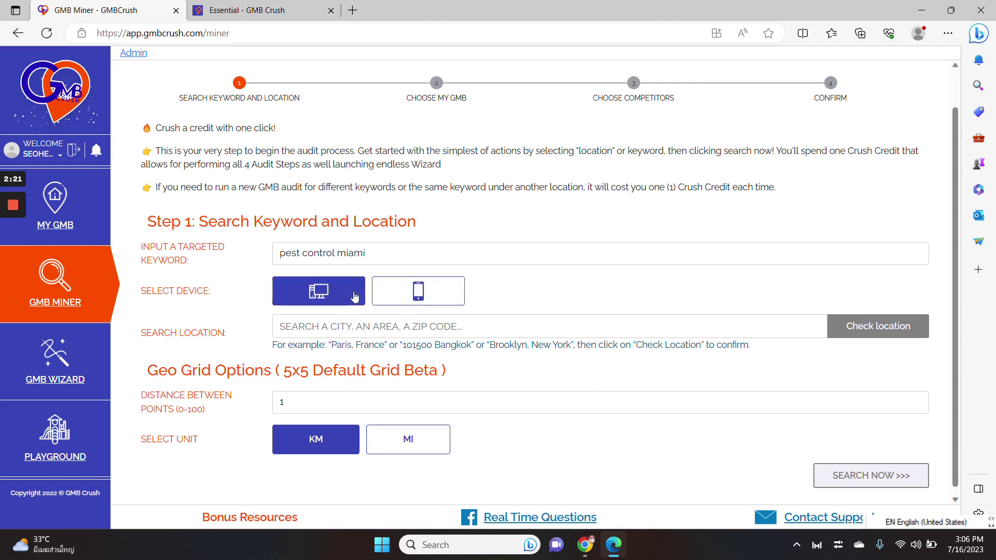
- Pick 'miami' from the saved locations and set the distance between grid points to 5 KM
left_click(334, 320)
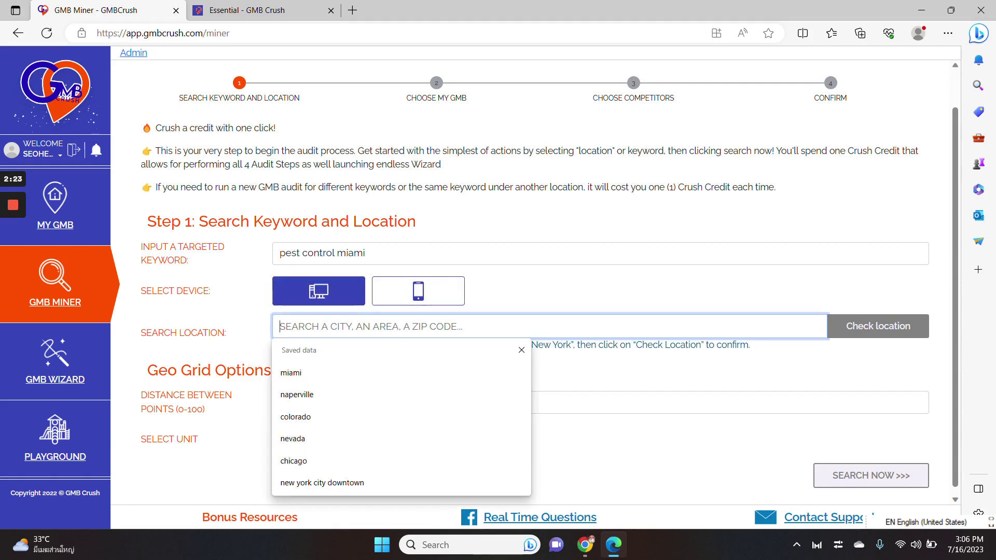
left_click(317, 372)
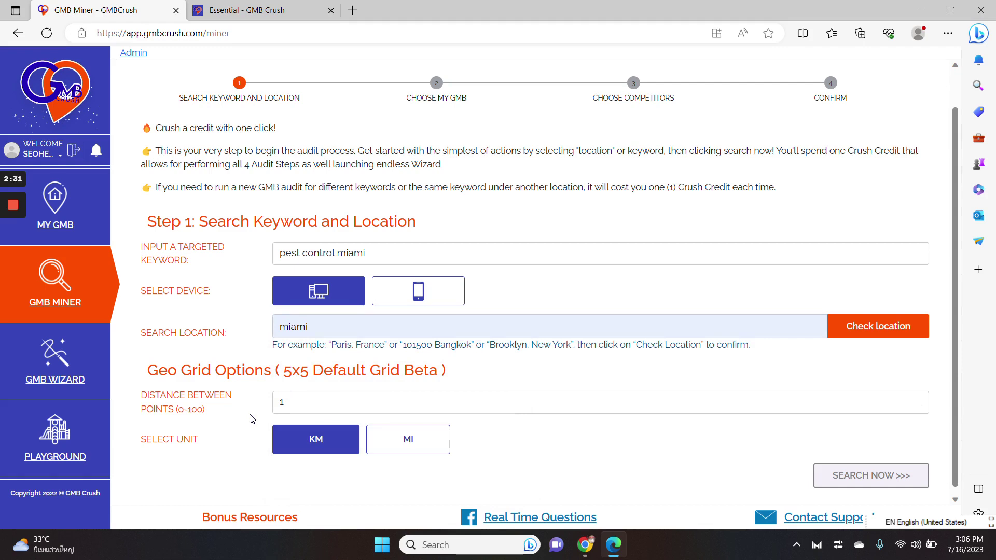
left_click(290, 403)
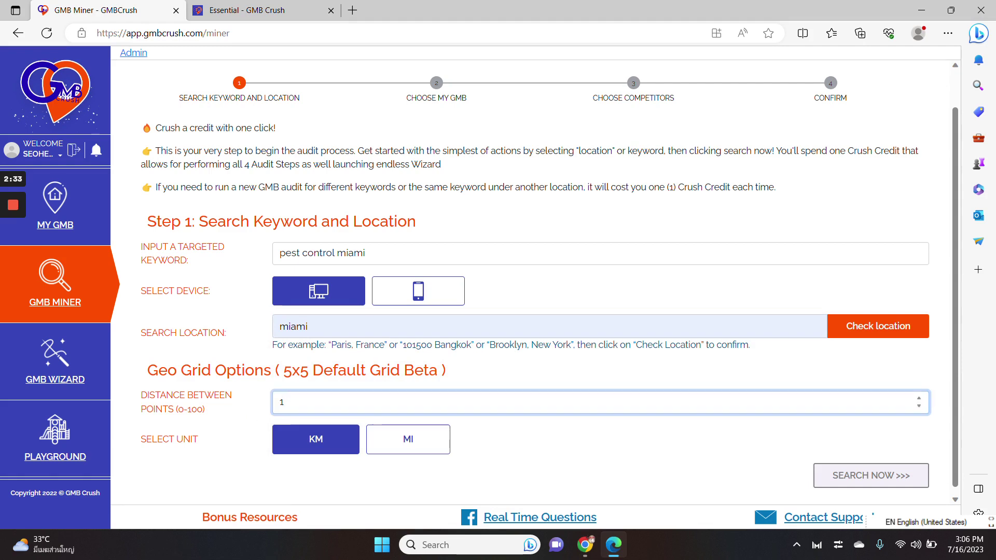
key("BackSpace")
type("5")
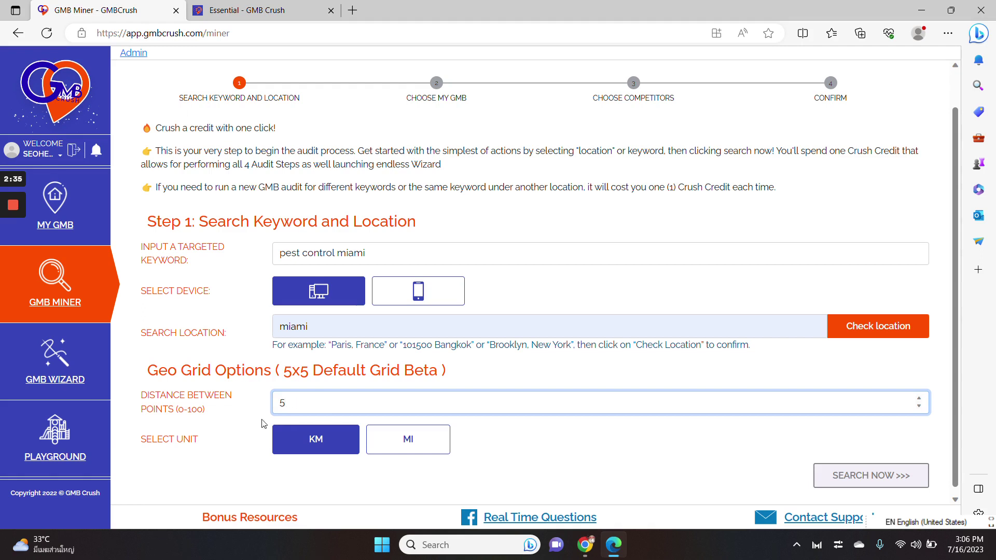
left_click(229, 438)
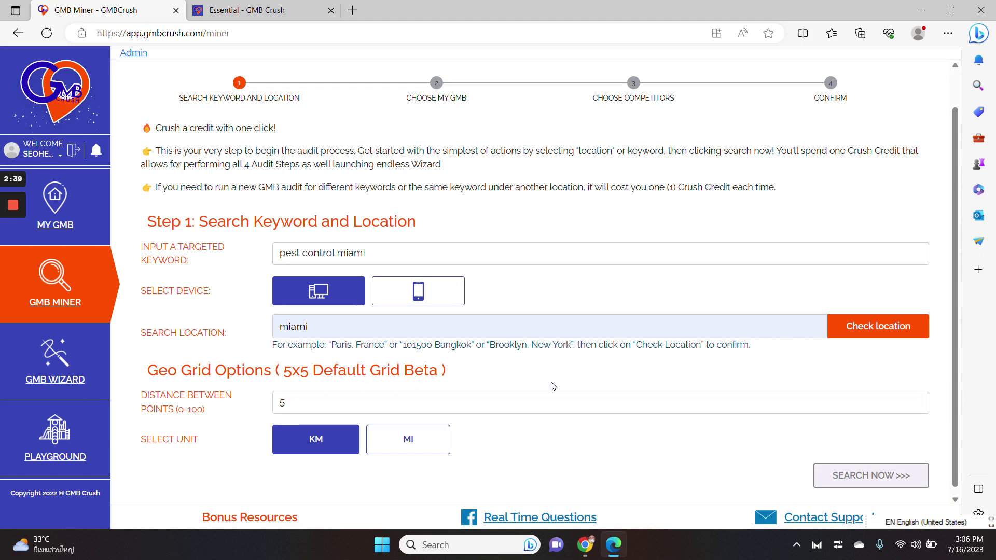
- Select Miami Beach, Florida as the location and run the search, confirming the credit spend
left_click(860, 331)
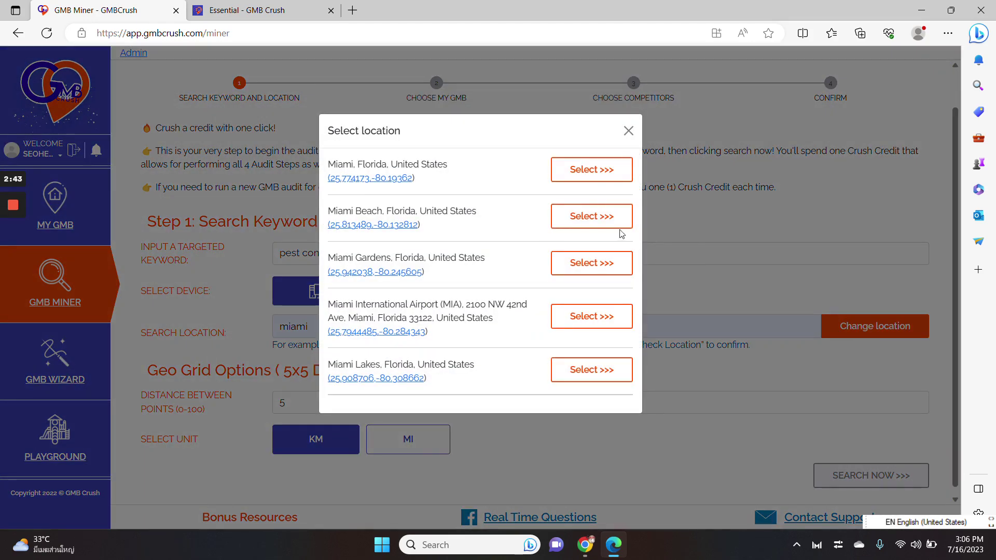
left_click(564, 231)
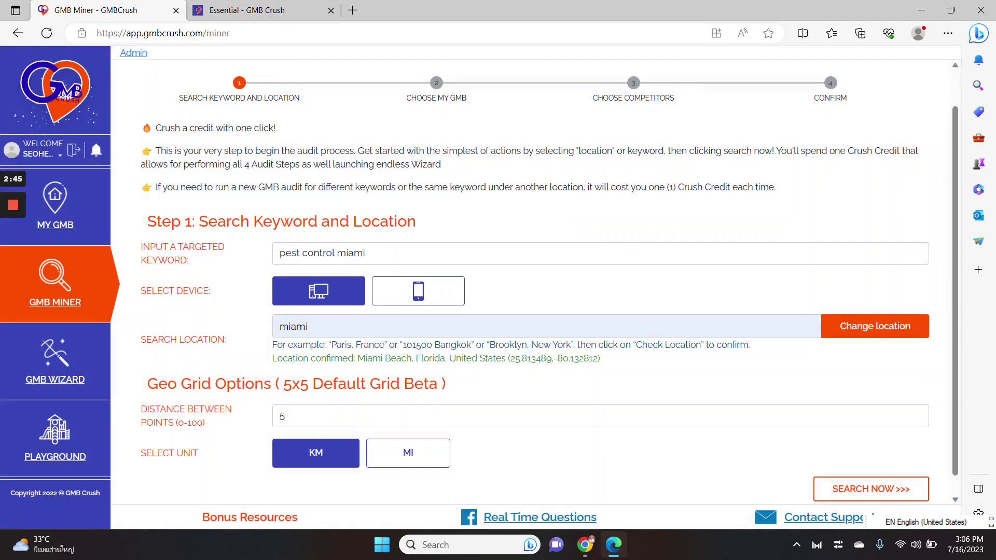
scroll(684, 461, "down", 1)
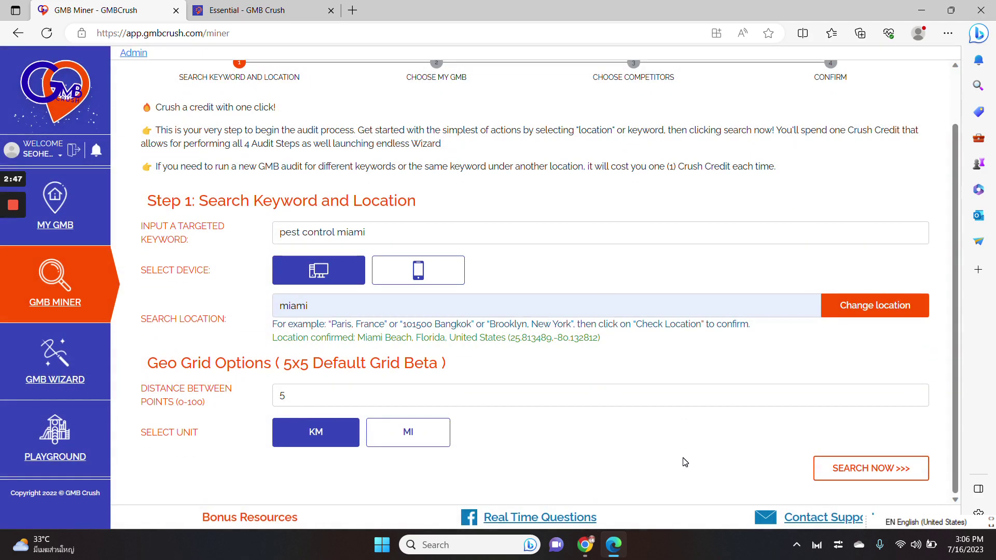
left_click(871, 468)
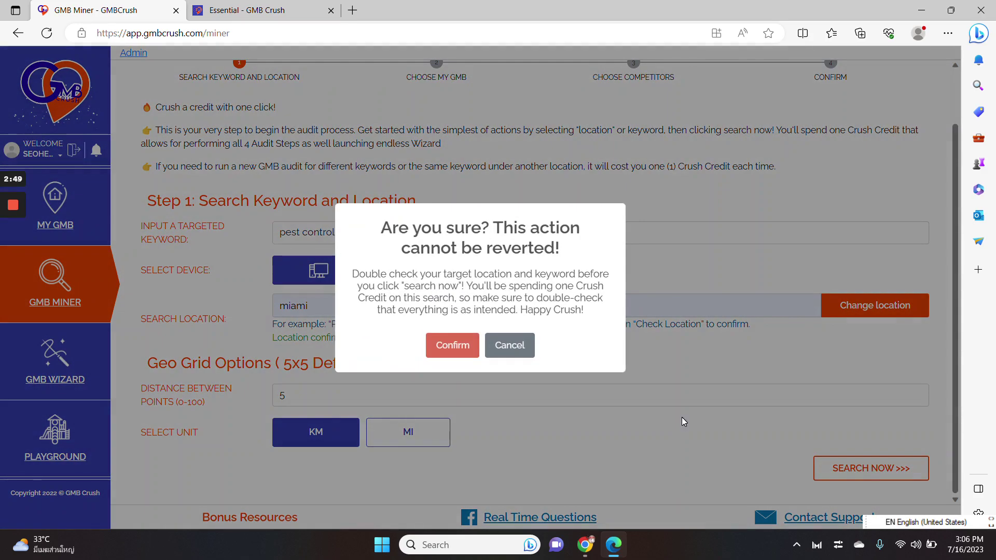
left_click(452, 345)
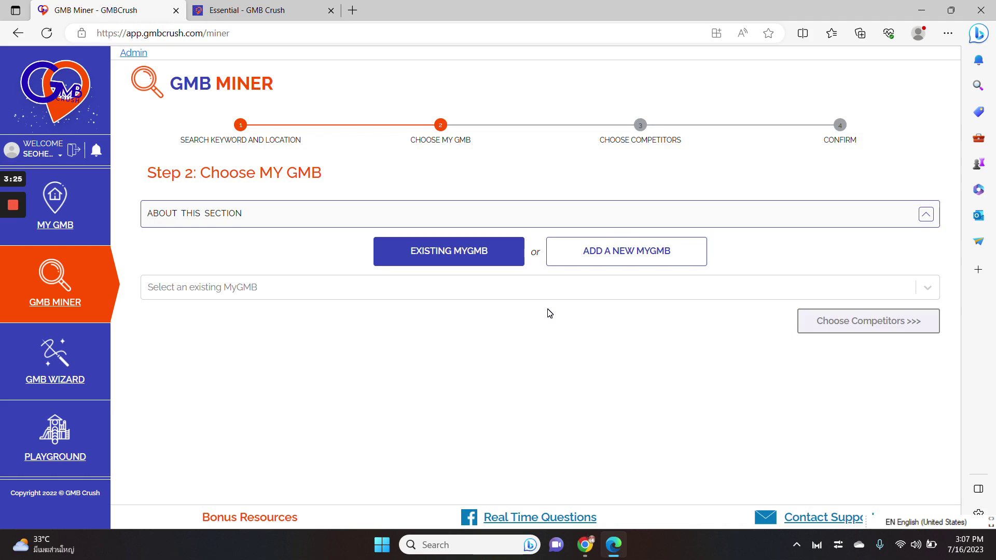
- Look through the existing-listing and Add a New MyGMB options for choosing My GMB
left_click(637, 261)
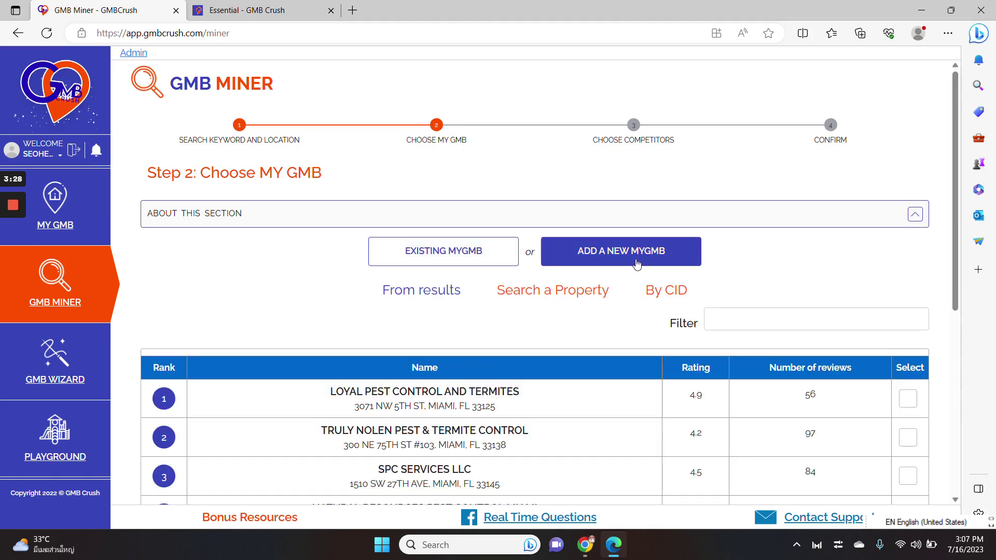
left_click(478, 267)
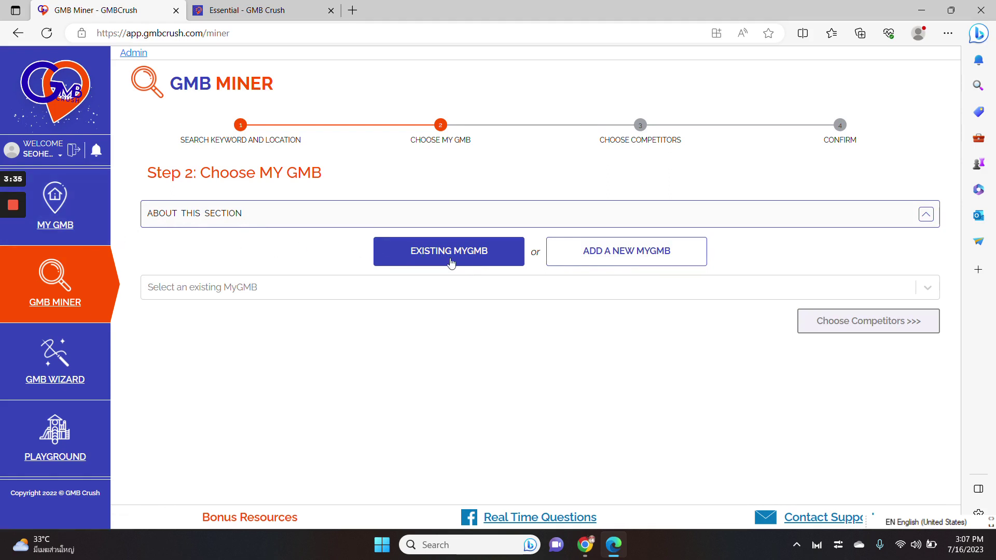
left_click(394, 284)
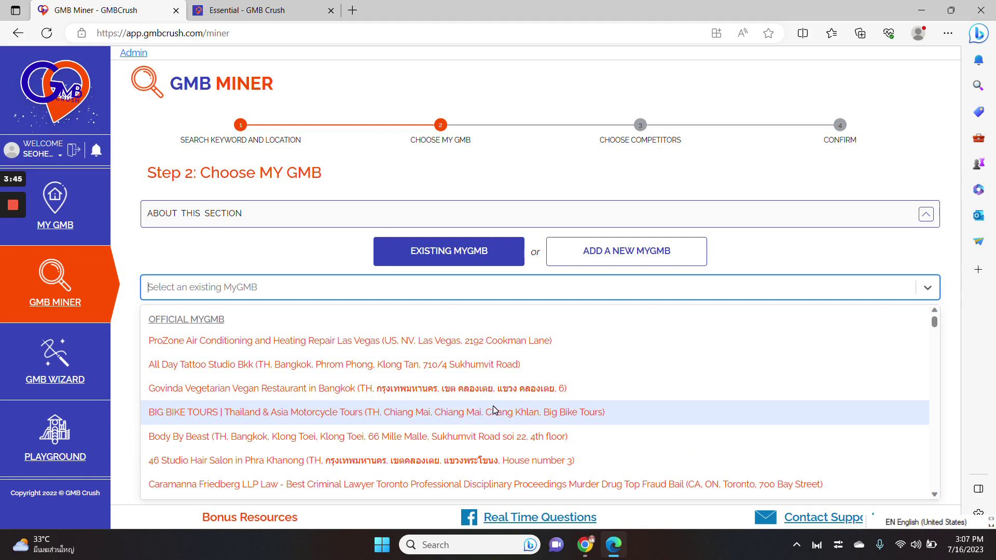
left_click(338, 258)
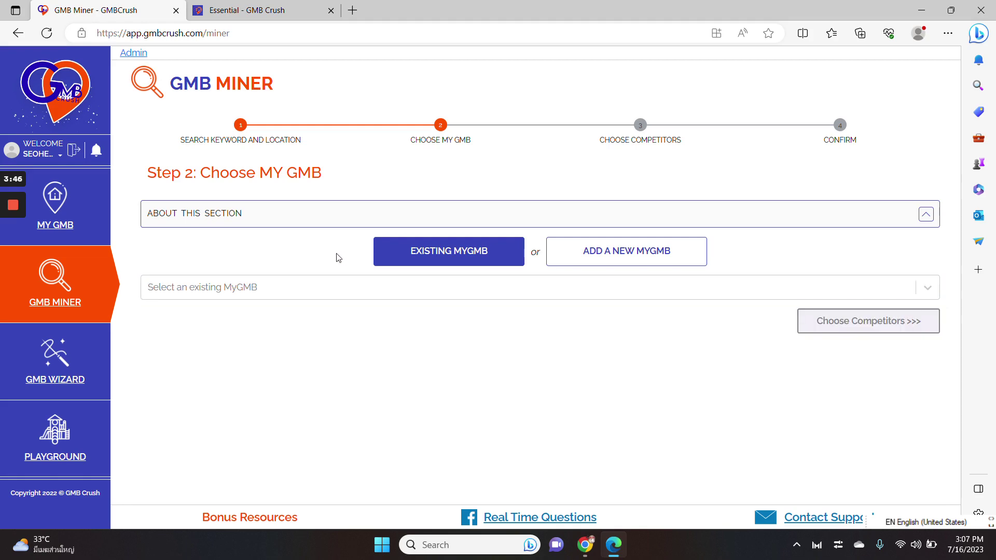
left_click(625, 252)
scroll(634, 297, "down", 4)
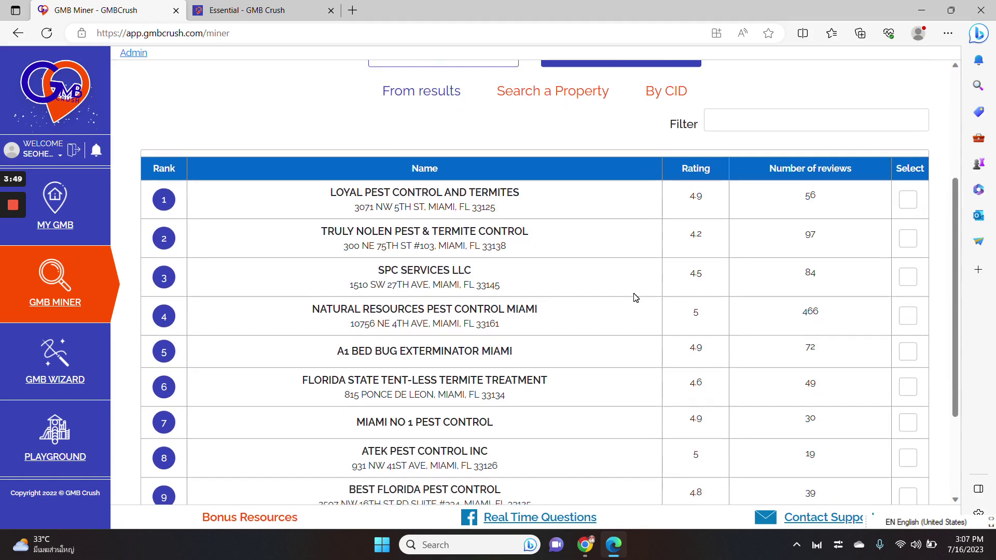
scroll(634, 297, "up", 2)
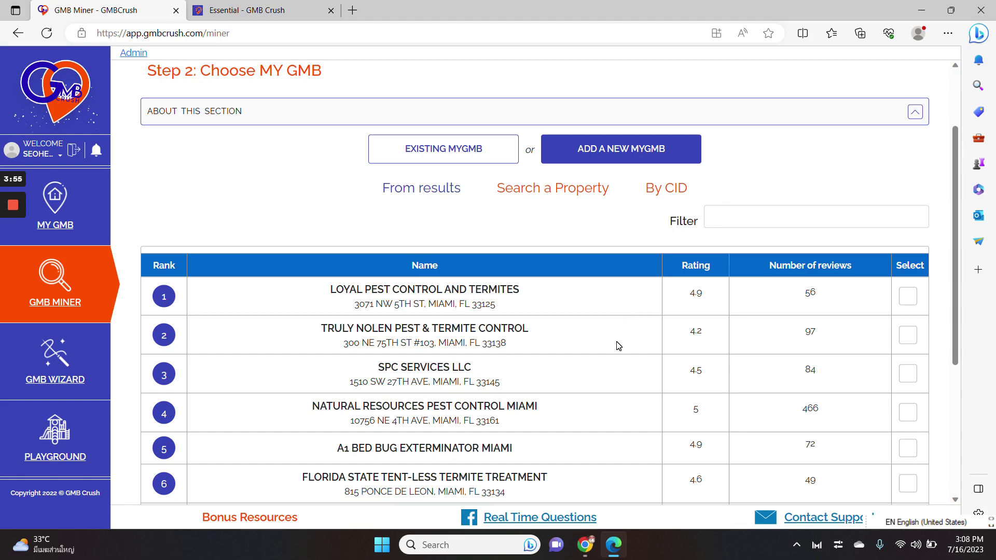
scroll(618, 345, "down", 3)
scroll(618, 346, "up", 4)
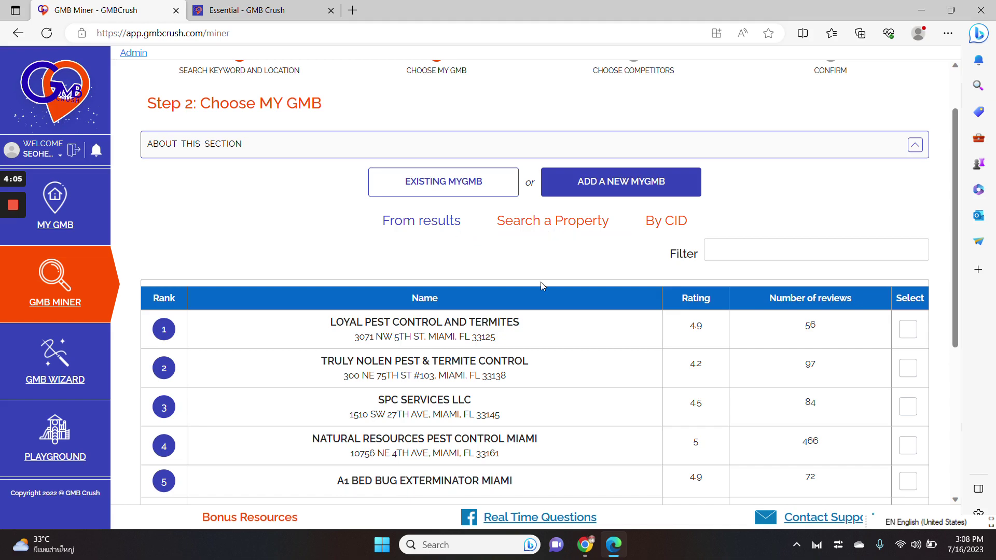
scroll(540, 281, "down", 3)
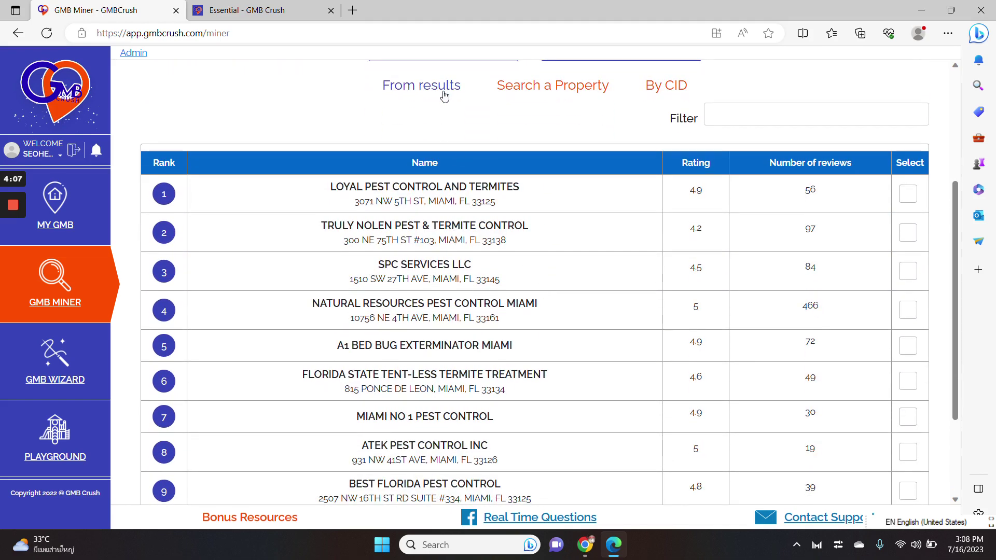
scroll(543, 267, "down", 3)
scroll(543, 267, "up", 7)
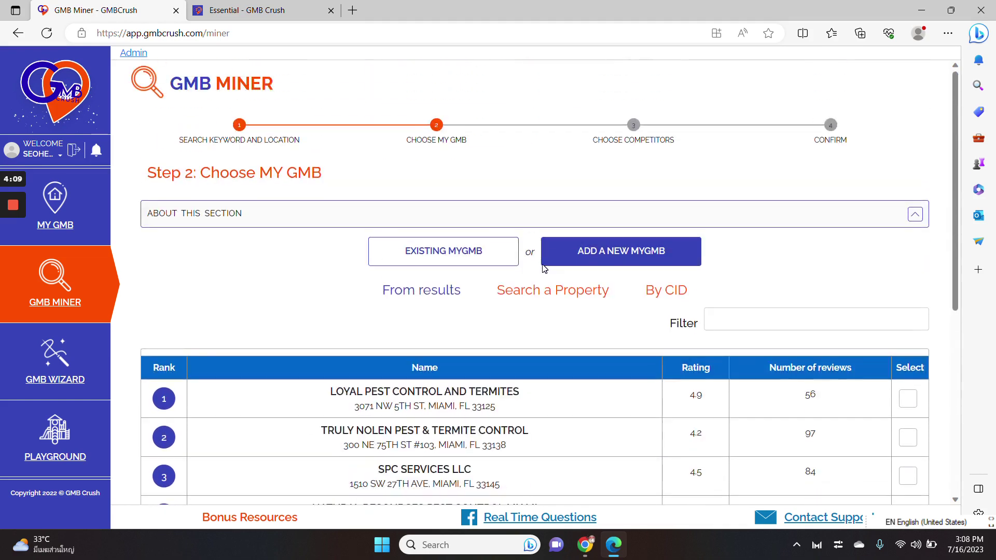
- Pick Natural Resources Pest Control Miami from the search results as My GMB
left_click(568, 303)
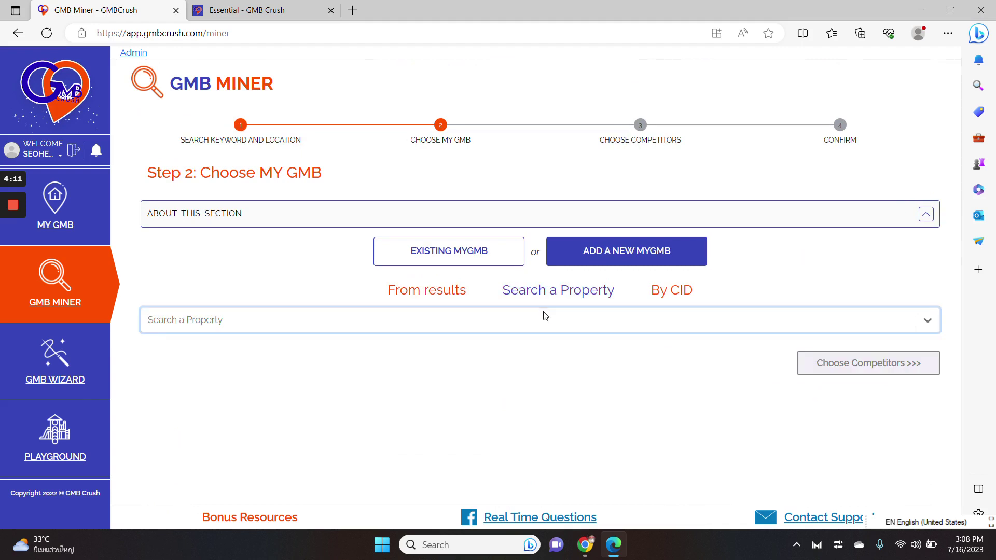
left_click(545, 316)
type("h")
left_click(669, 303)
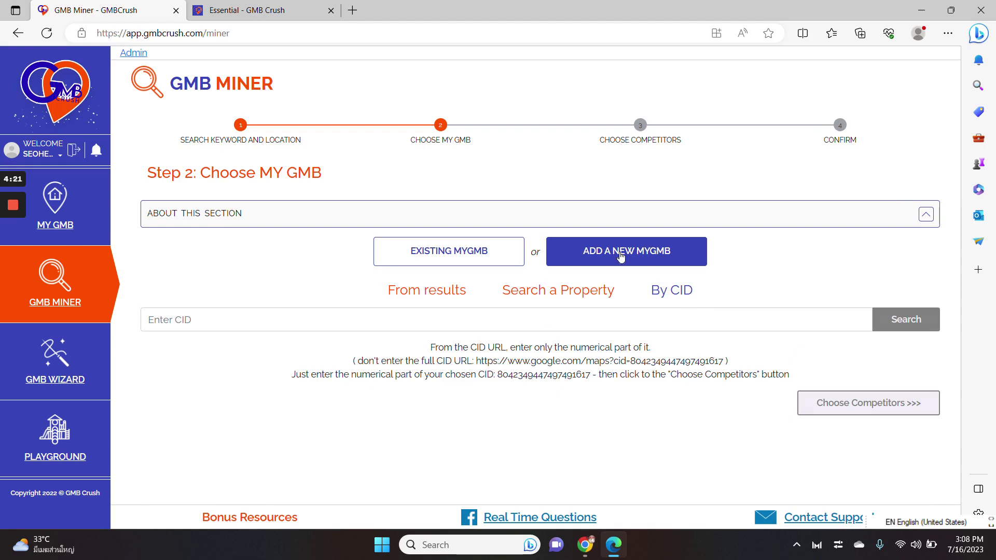
left_click(451, 289)
scroll(567, 336, "down", 2)
scroll(567, 336, "down", 2)
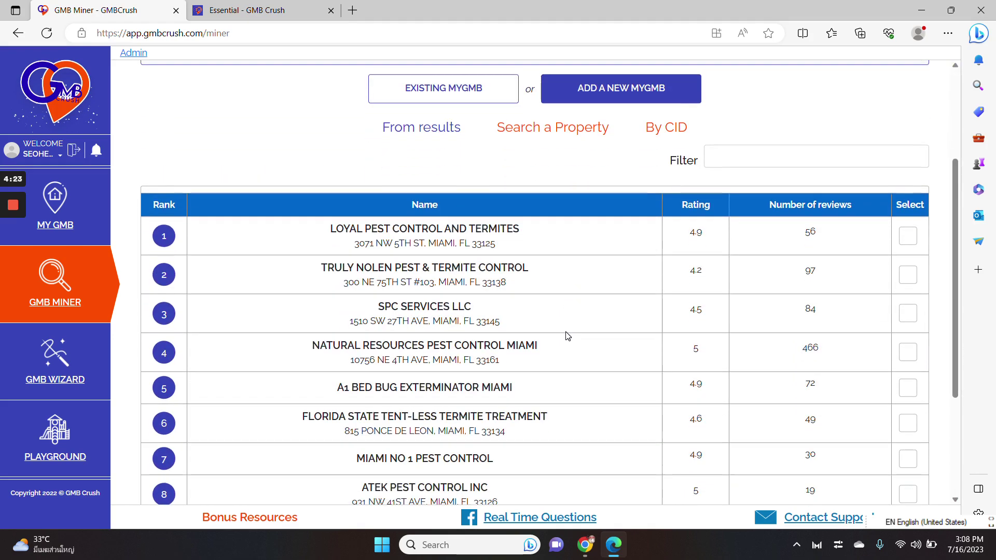
left_click(914, 358)
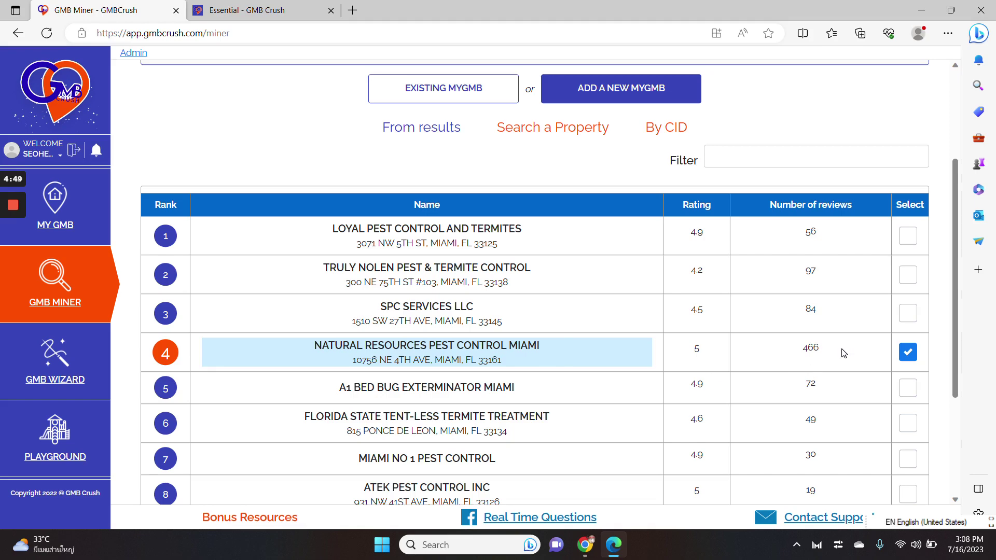
scroll(855, 378, "down", 3)
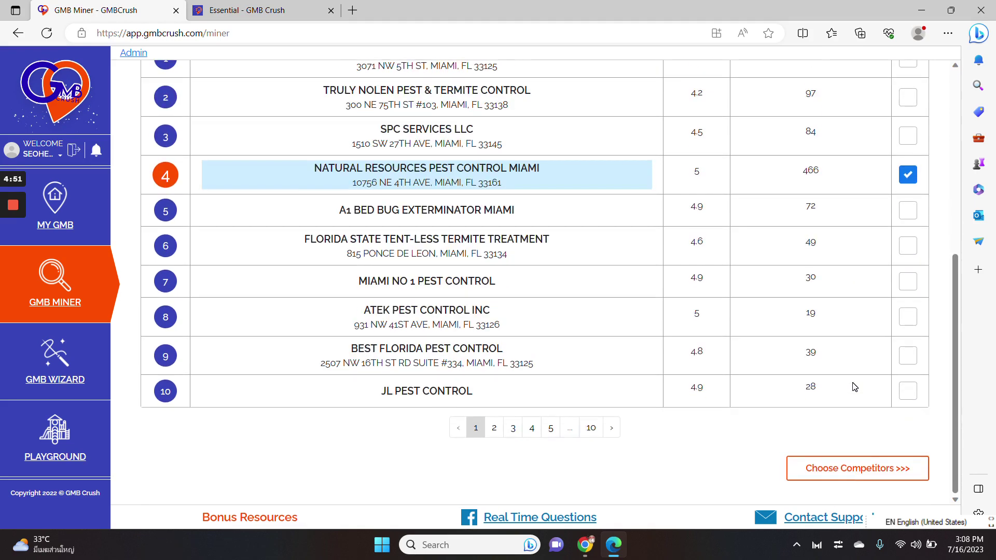
- Choose Loyal Pest Control and Termites, Truly Nolen Pest & Termite Control, and SPC Services LLC as competitors
left_click(853, 467)
scroll(846, 390, "down", 3)
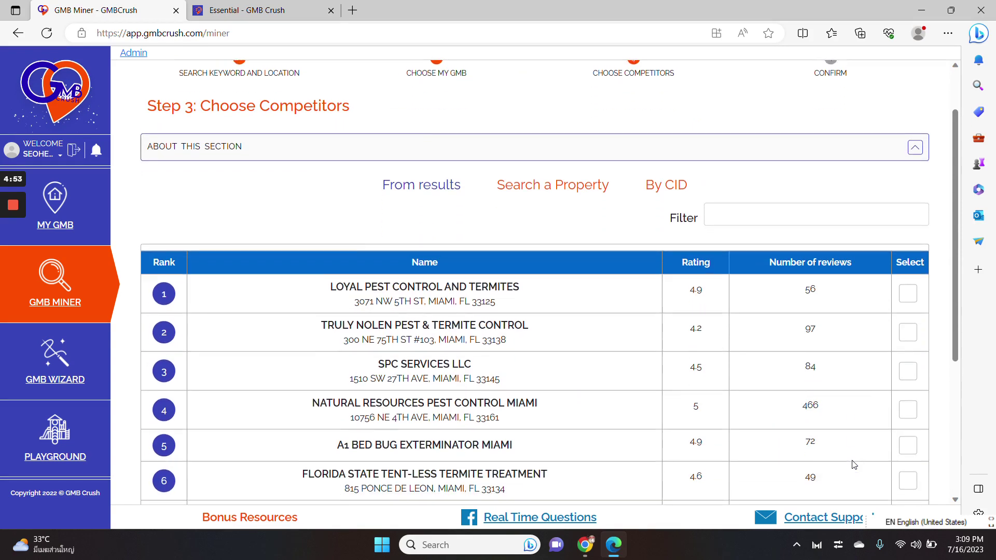
scroll(845, 390, "up", 1)
left_click(907, 226)
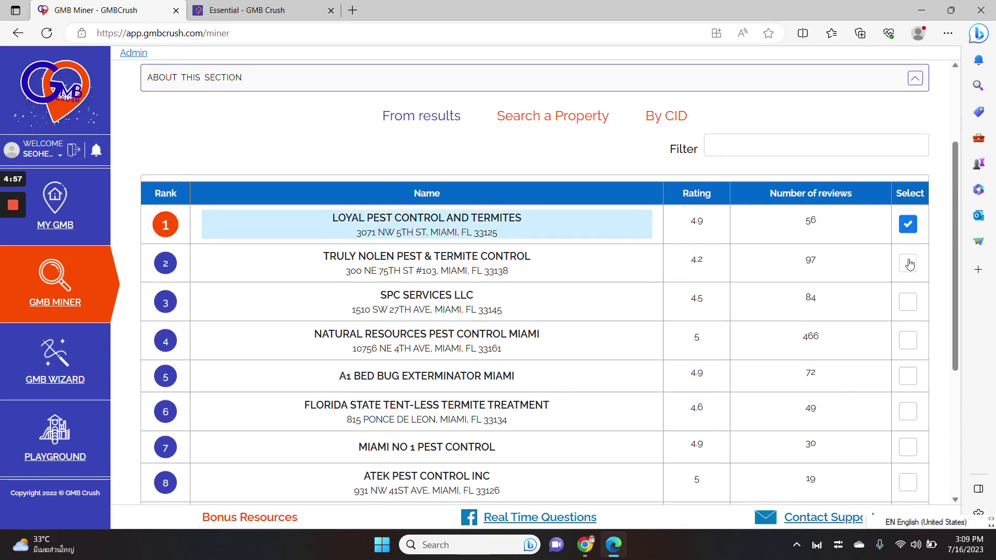
left_click(908, 264)
left_click(907, 305)
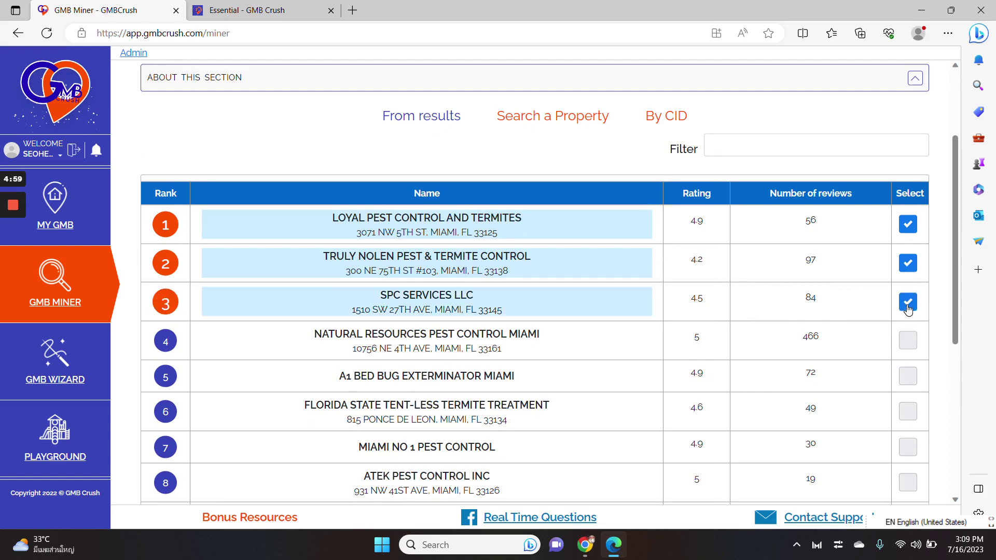
scroll(851, 327, "down", 6)
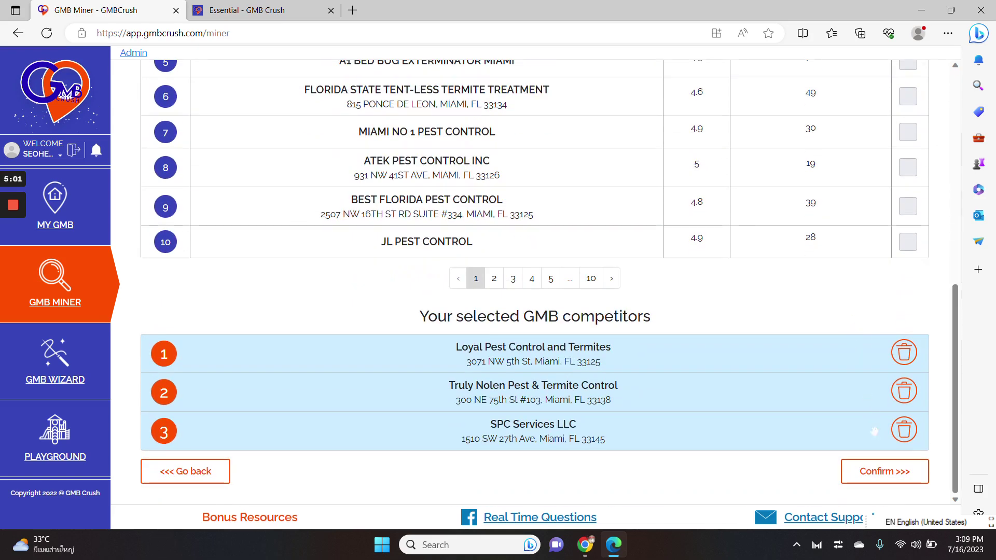
left_click(877, 472)
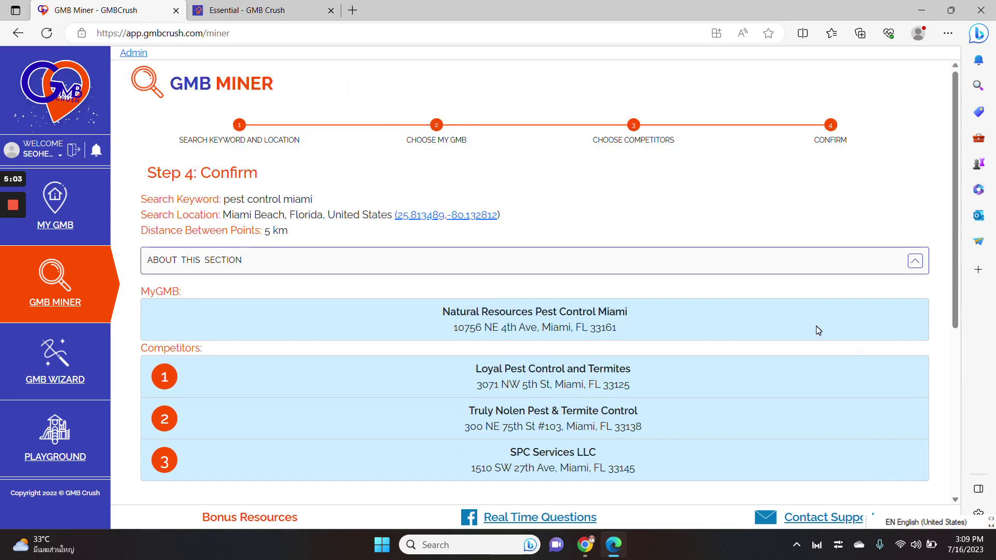
- Keep the list name 'pest control miami' and import the three competitors' data with Go>>
scroll(816, 326, "down", 2)
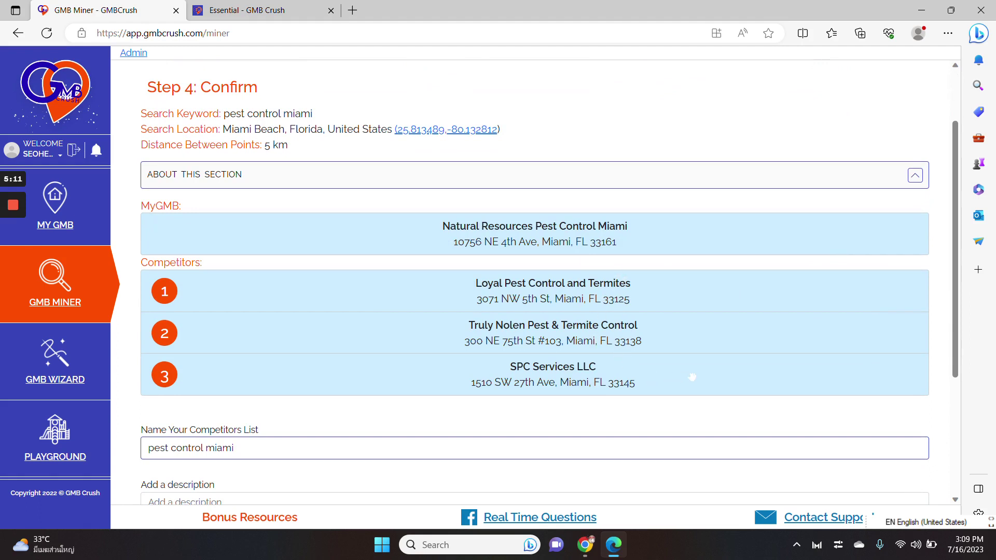
scroll(690, 379, "down", 4)
left_click(895, 473)
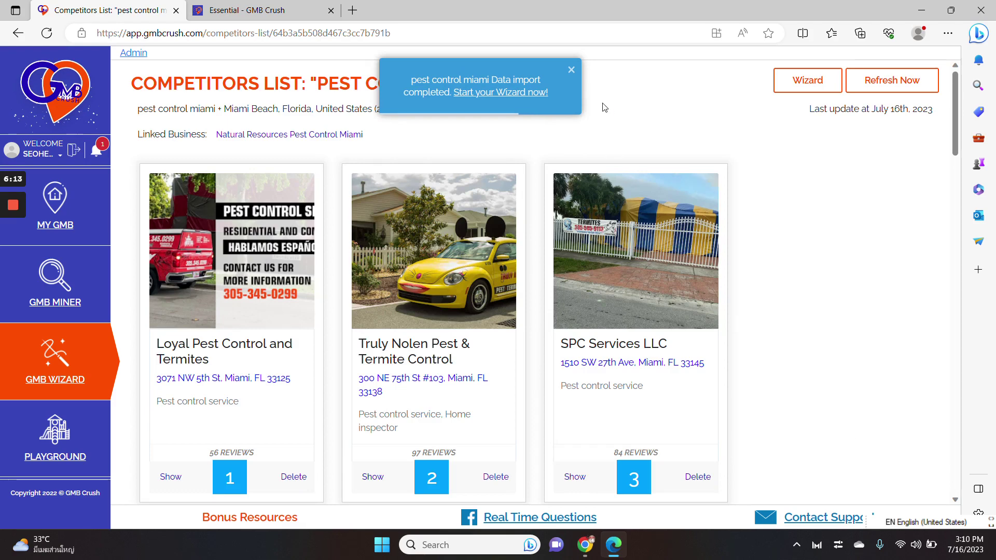
- Dismiss the import notification and open the Wizard report for the 'pest control miami' list
left_click(570, 73)
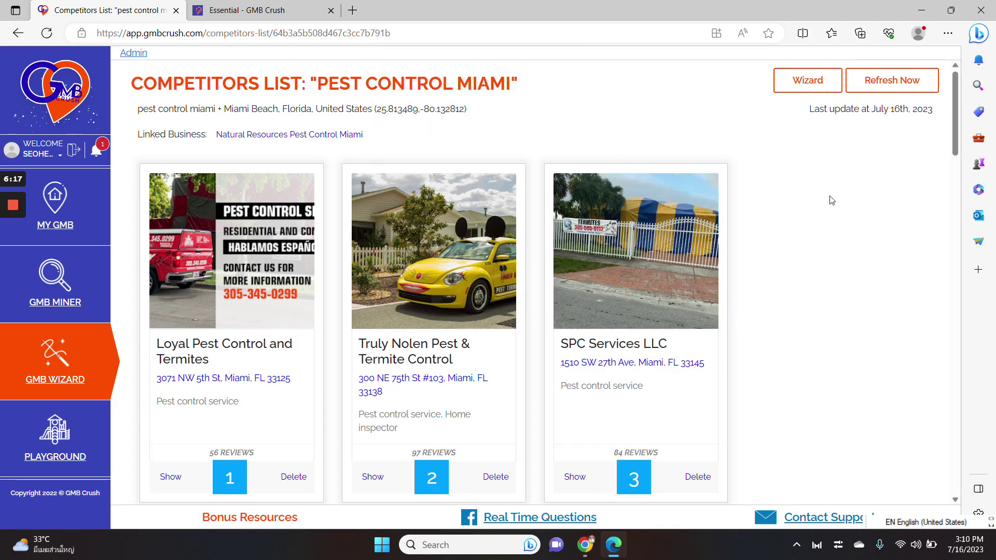
left_click(811, 91)
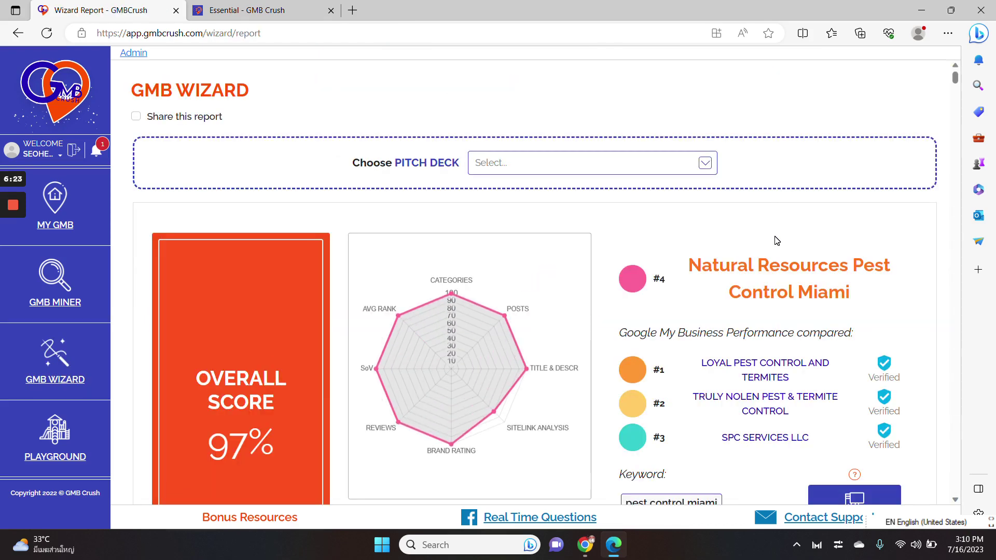
- Enable Share this report for a public link and open the list name and image editor
left_click(177, 122)
left_click(176, 122)
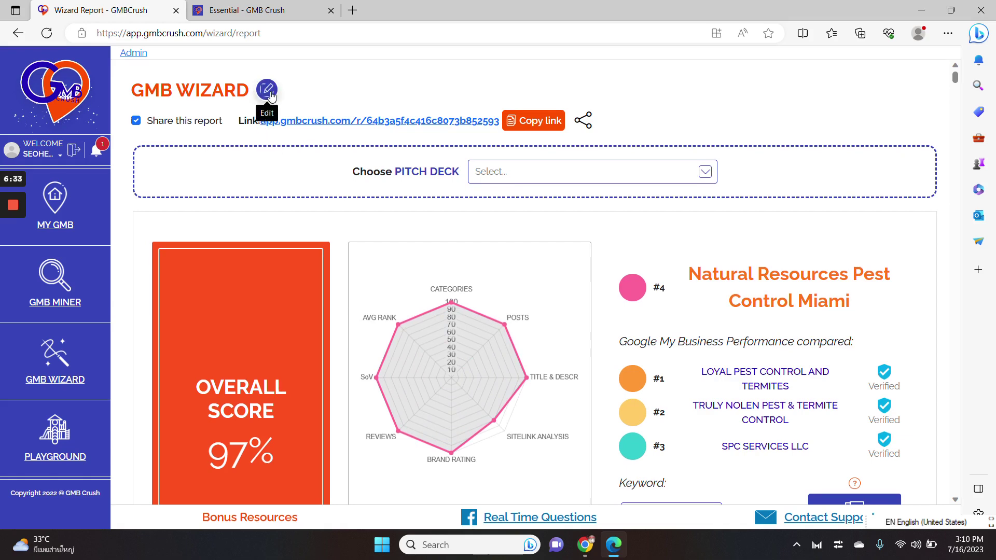
left_click(270, 92)
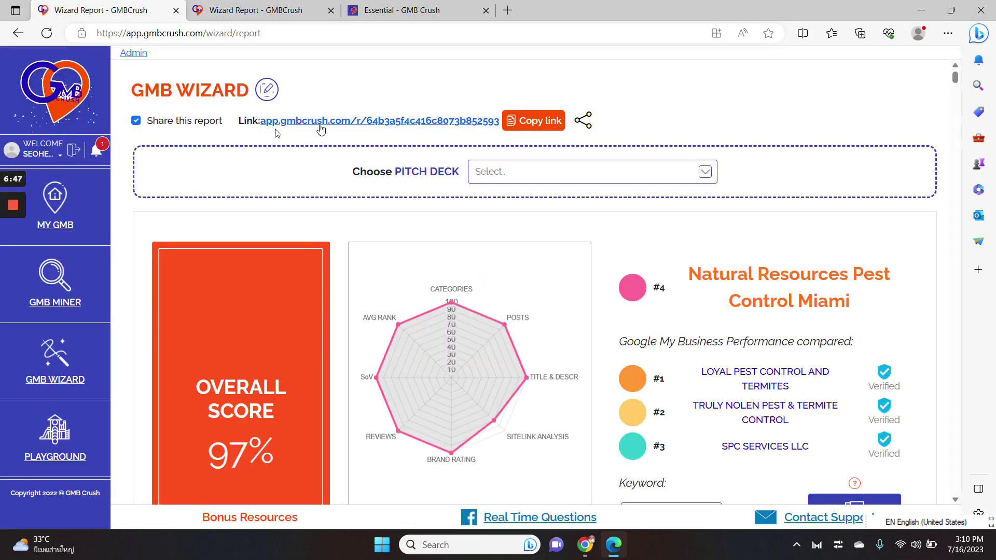
left_click(277, 6)
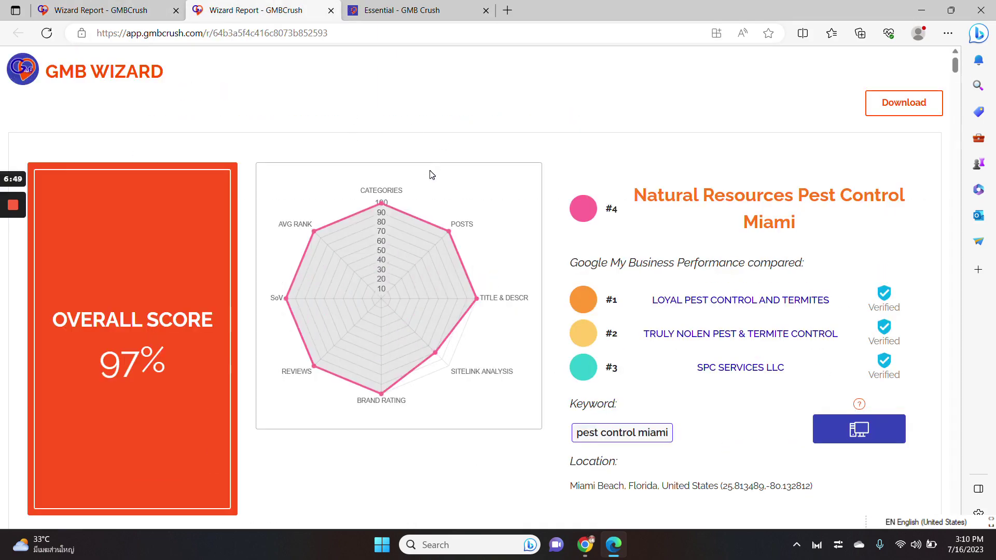
scroll(589, 322, "down", 6)
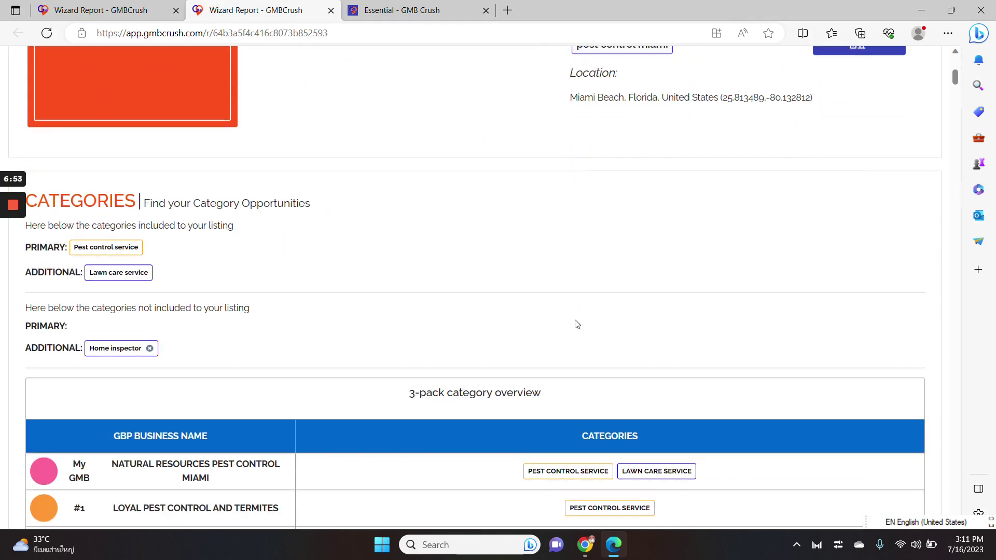
scroll(446, 283, "up", 6)
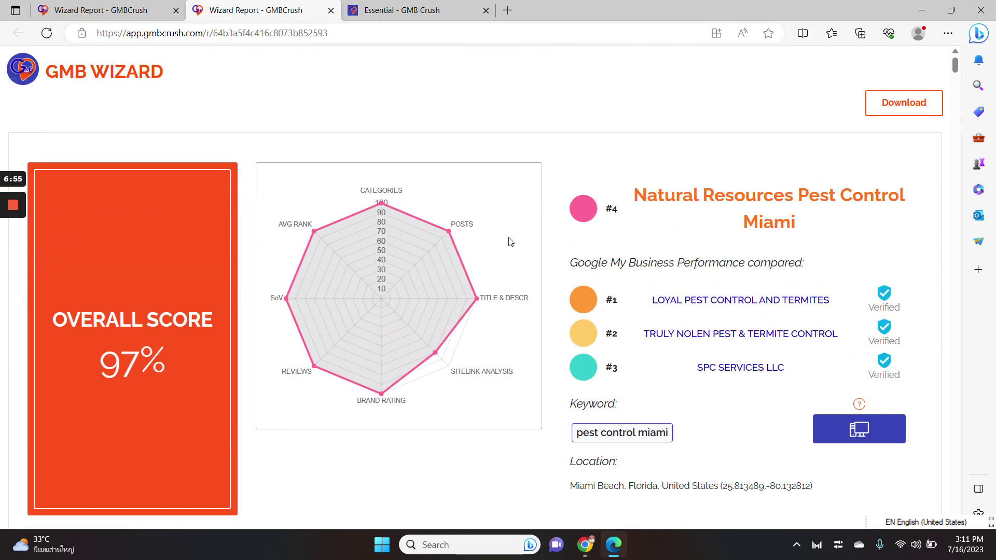
left_click(120, 6)
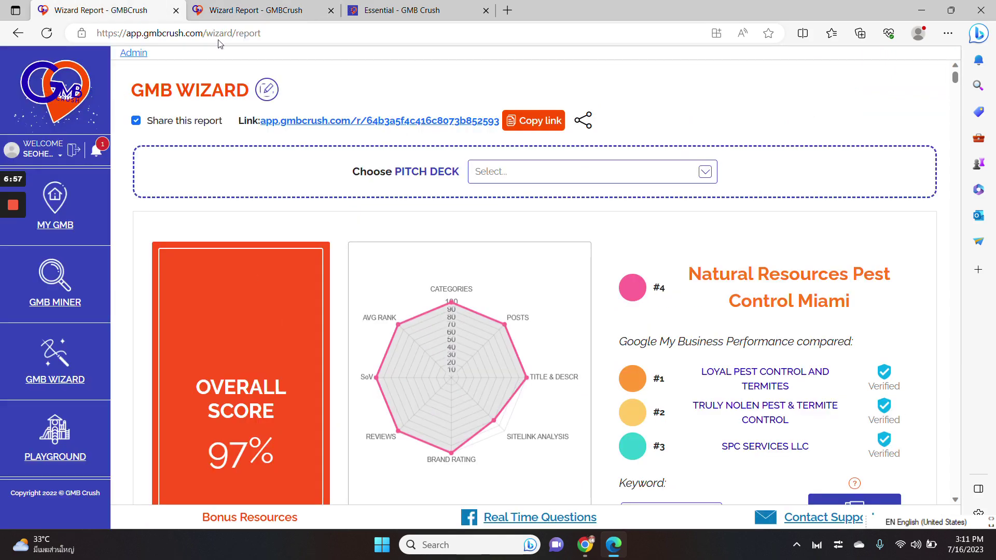
left_click(208, 6)
left_click(129, 6)
scroll(210, 140, "down", 8)
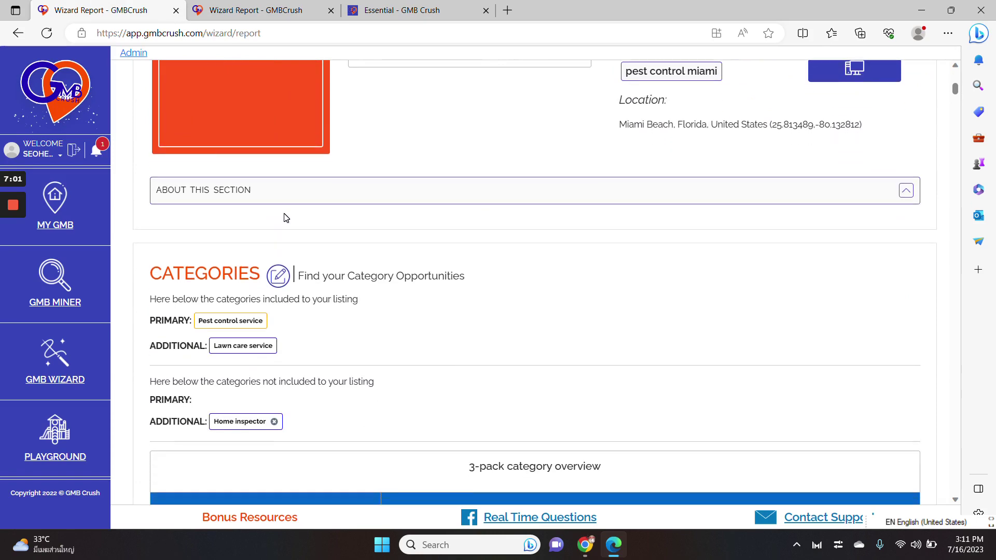
- Set the Categories section to Hidden on the shared report link and save the change
left_click(278, 280)
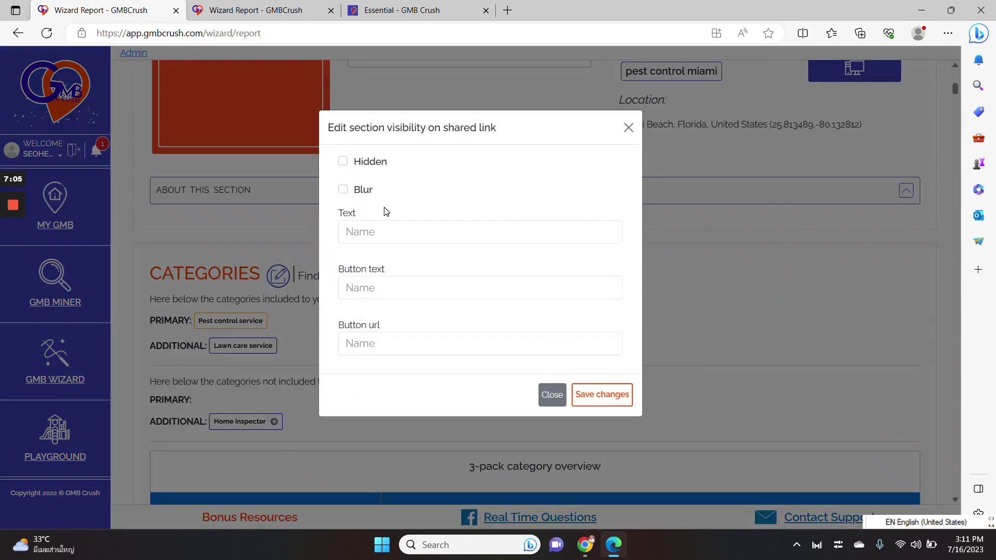
left_click(371, 165)
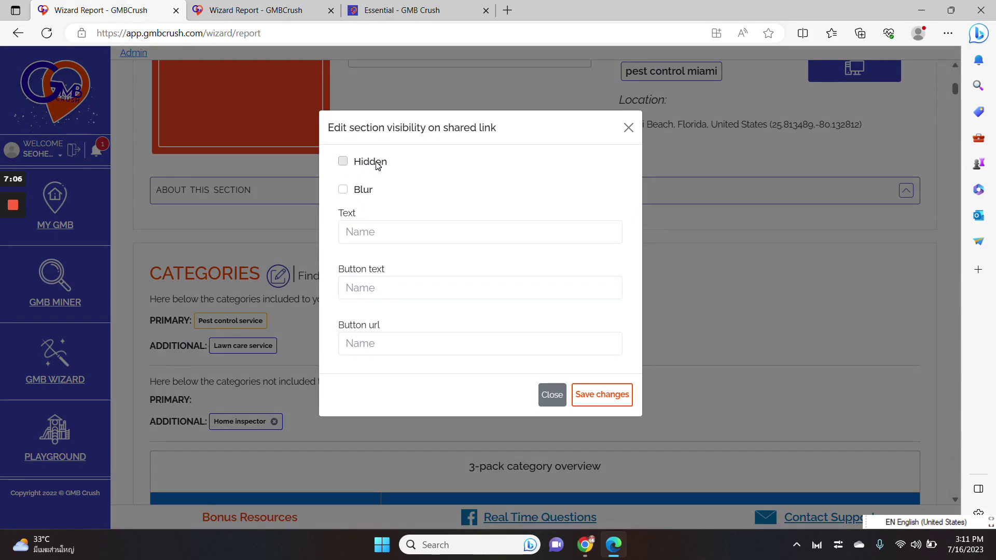
left_click(590, 395)
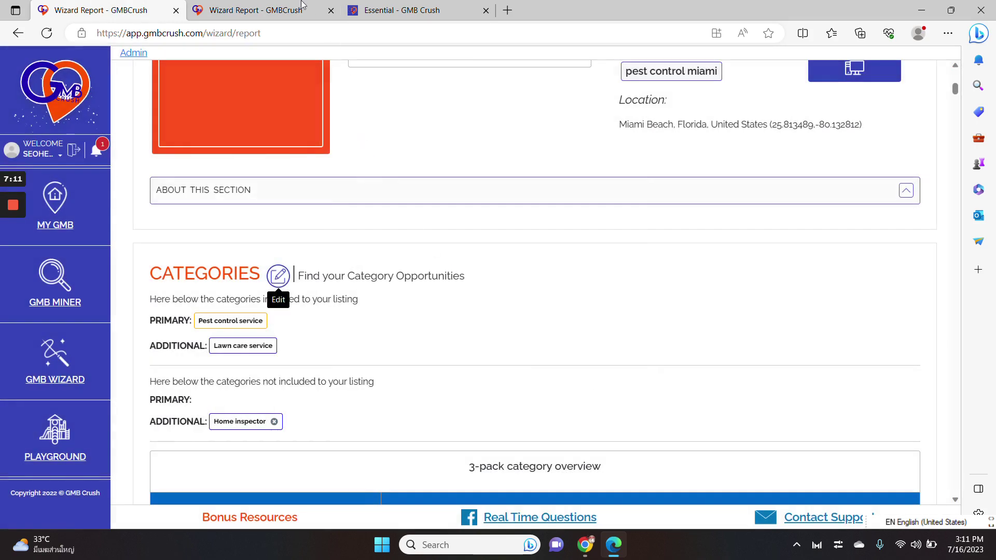
- Compare the shared public report copy with the admin Wizard report, then close the shared copy
left_click(303, 5)
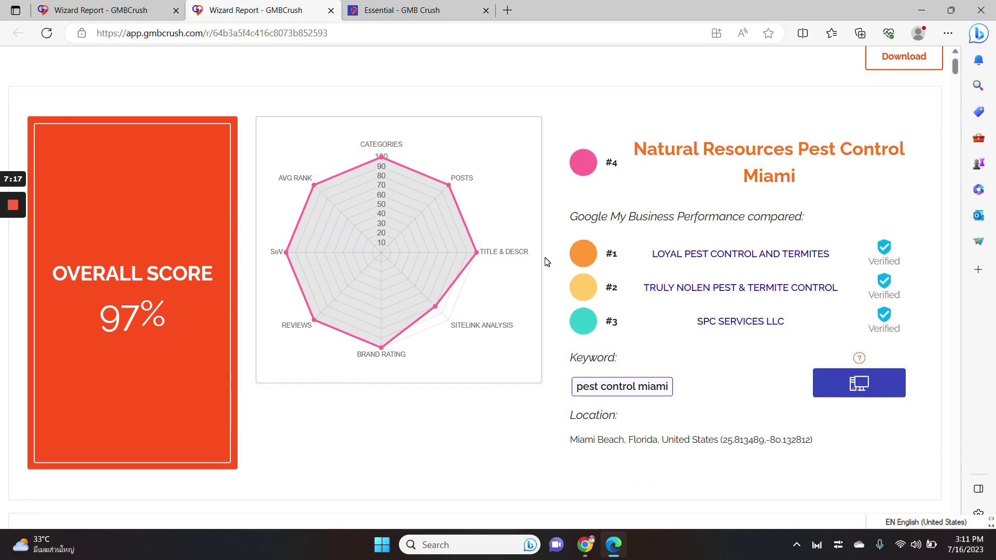
scroll(546, 262, "down", 5)
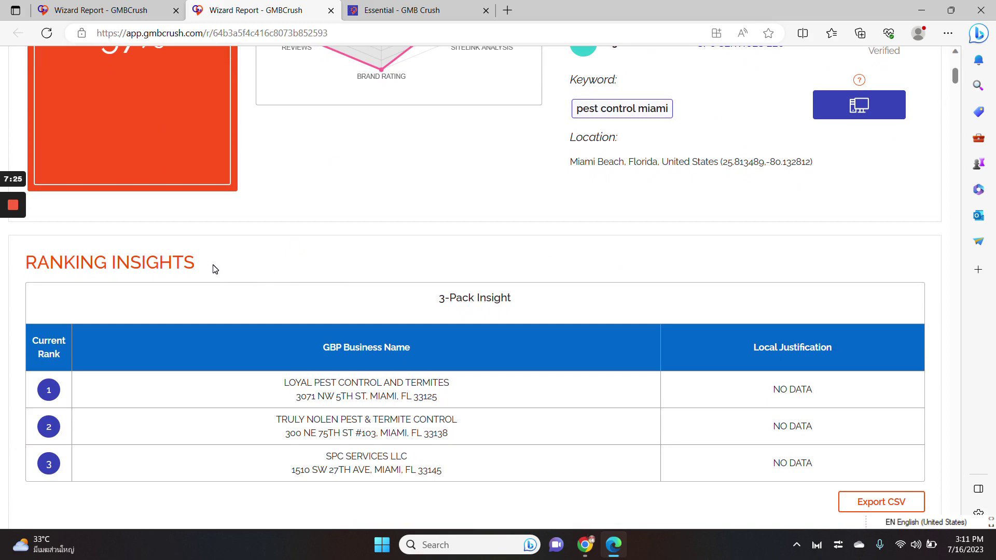
scroll(219, 296, "up", 1)
left_click(137, 9)
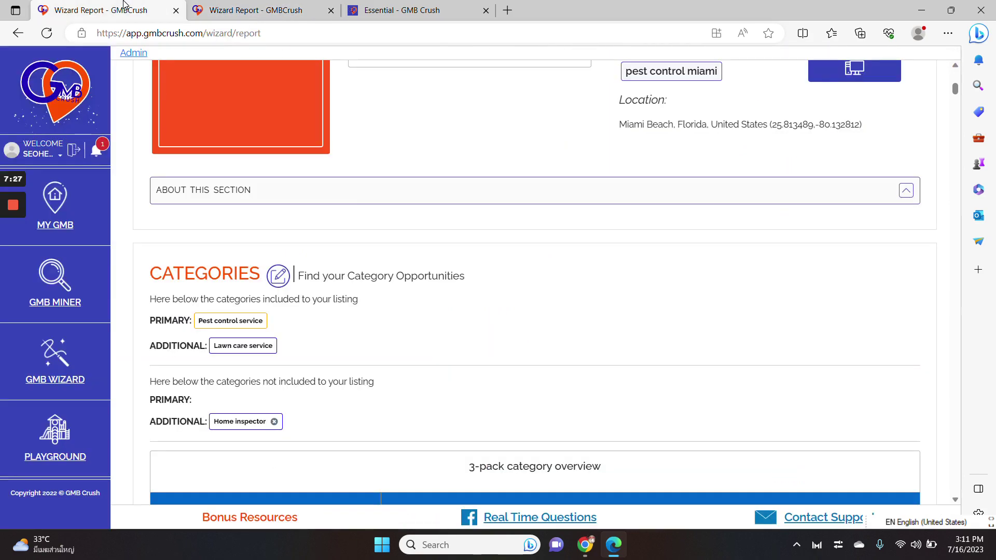
scroll(373, 202, "up", 3)
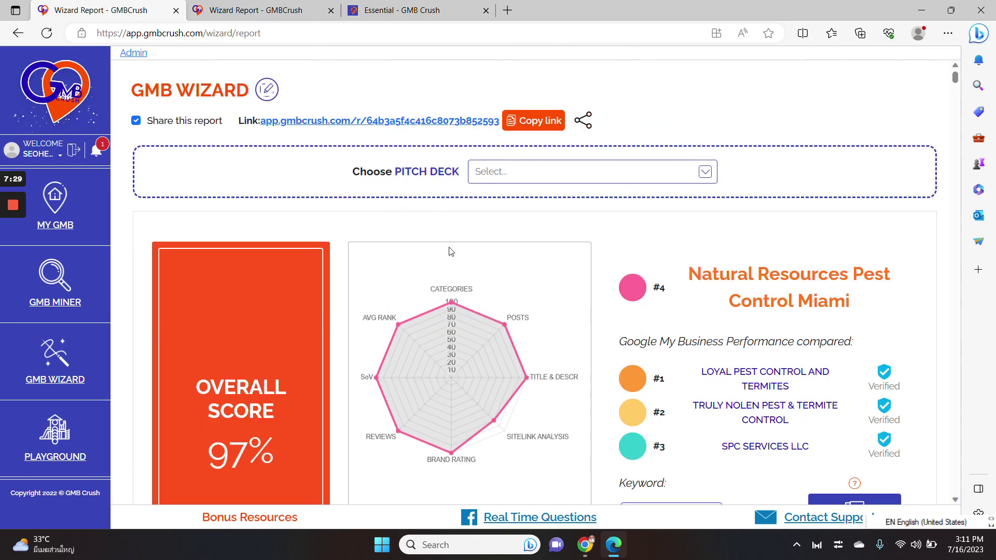
left_click(288, 7)
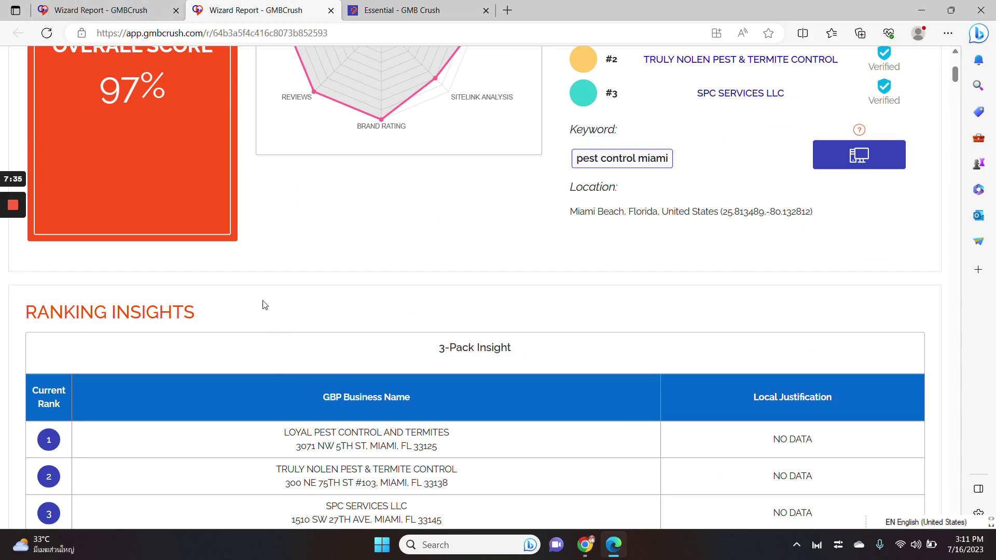
left_click(330, 10)
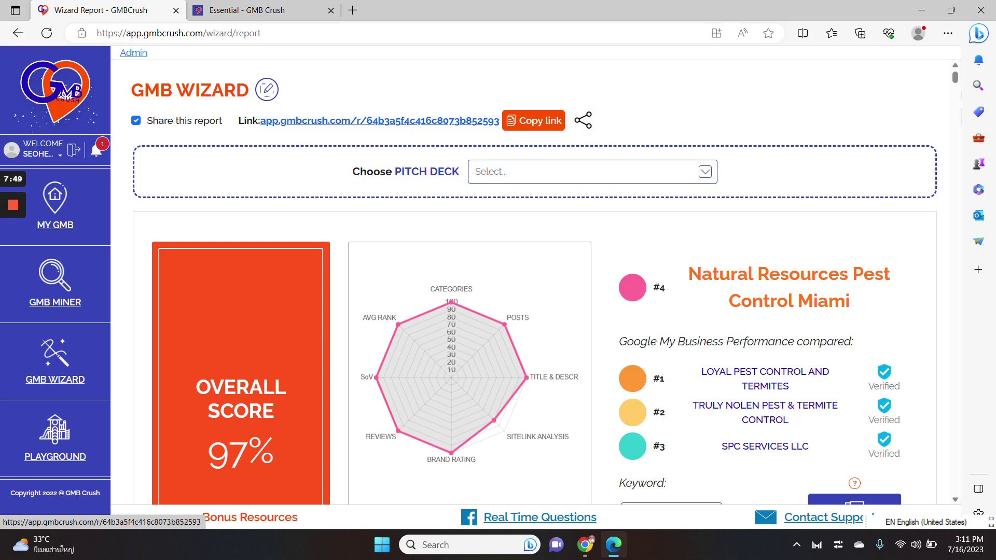
- Preview the report's public share link, then close that preview and return to the Wizard report
left_click(324, 122)
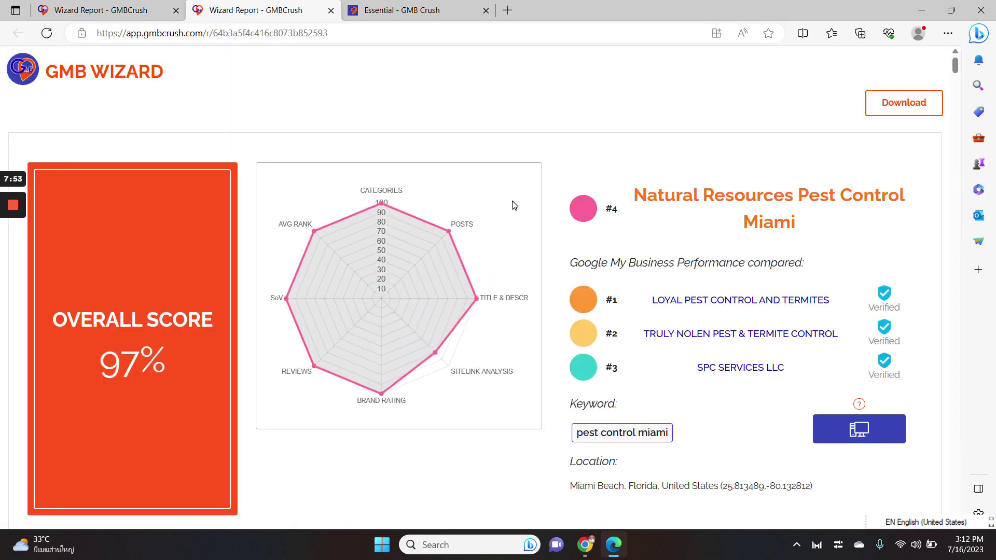
scroll(513, 205, "down", 10)
scroll(513, 205, "down", 5)
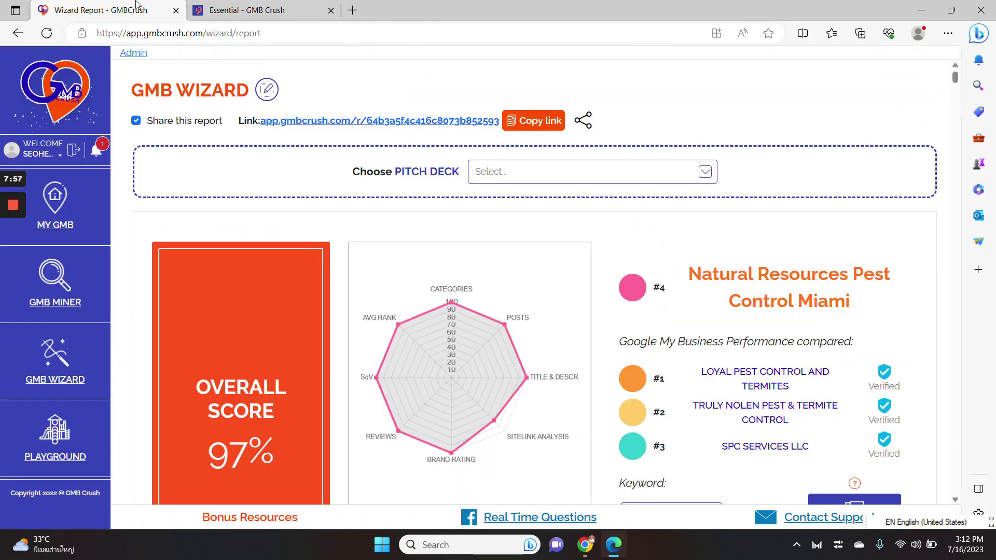
left_click(331, 10)
- Expand the Categories explanation, which suggests Pest control service and Home inspector
scroll(754, 289, "down", 2)
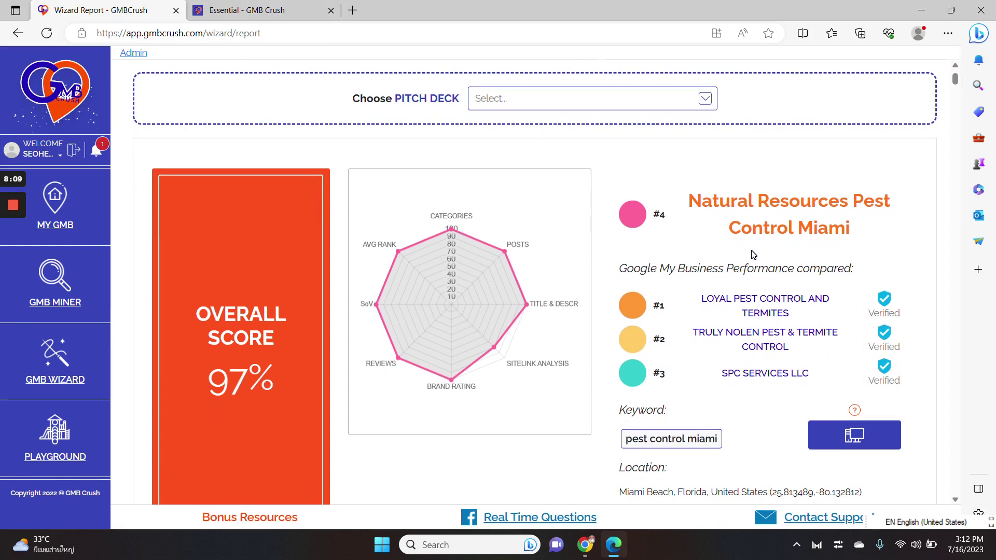
scroll(766, 385, "down", 1)
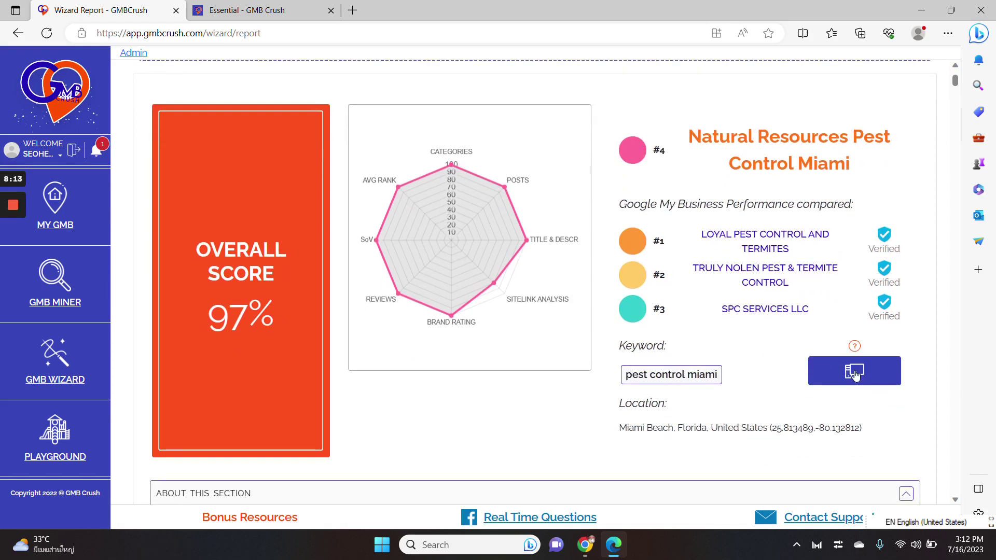
triple_click(707, 428)
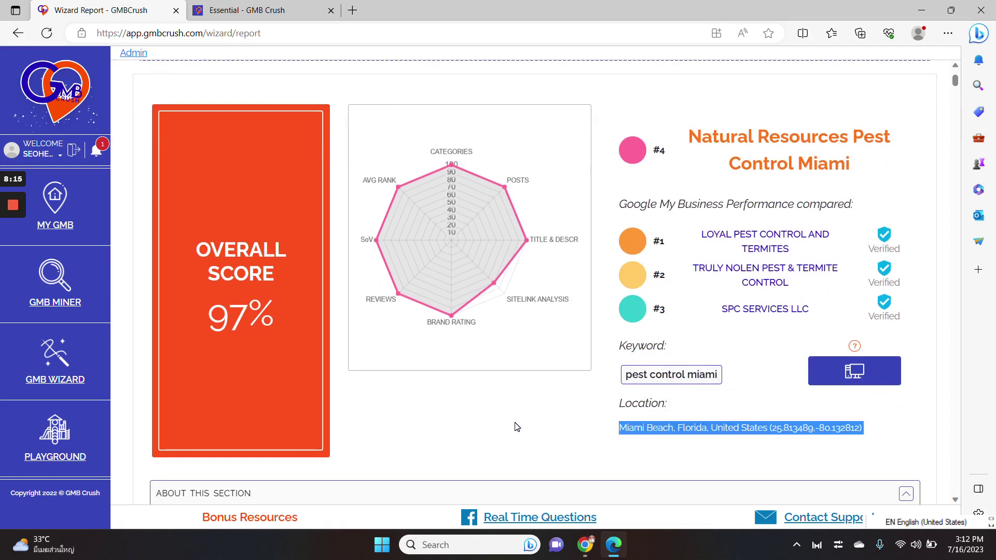
scroll(513, 425, "down", 5)
scroll(778, 280, "down", 2)
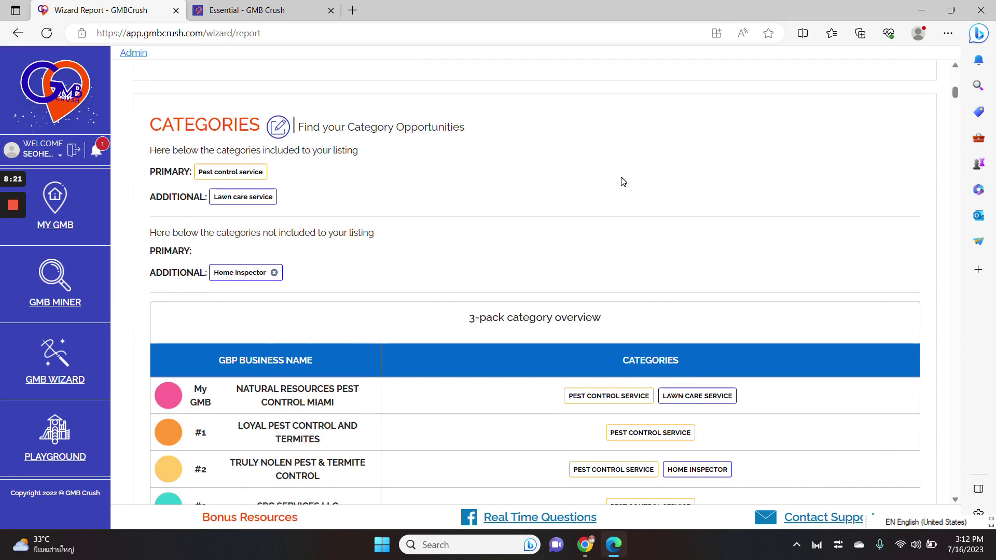
scroll(622, 181, "down", 4)
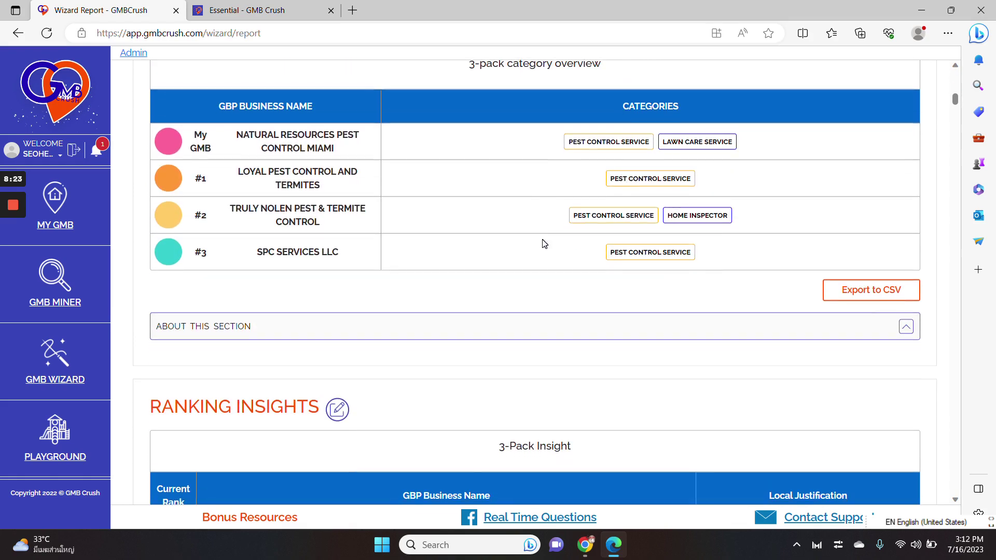
scroll(544, 244, "up", 1)
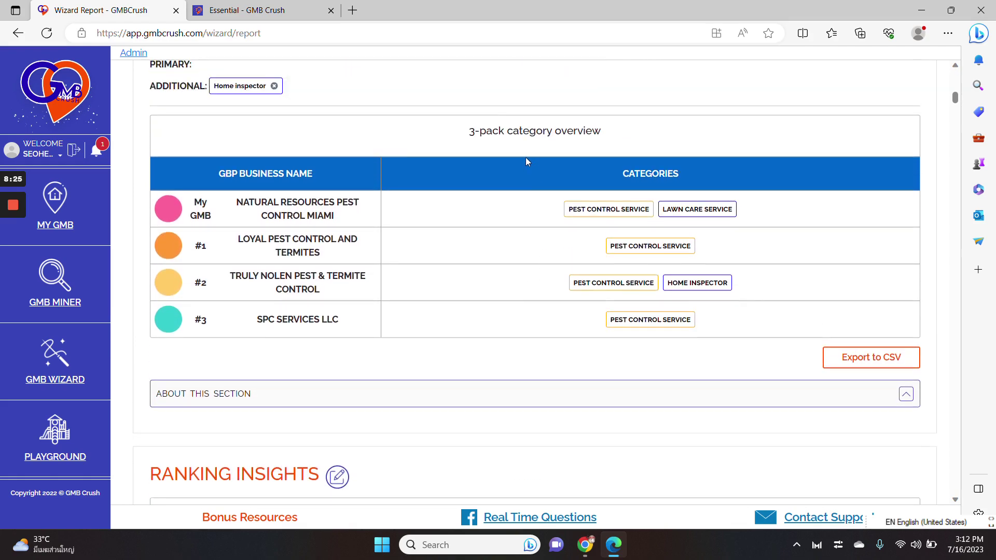
scroll(523, 257, "down", 1)
left_click(480, 331)
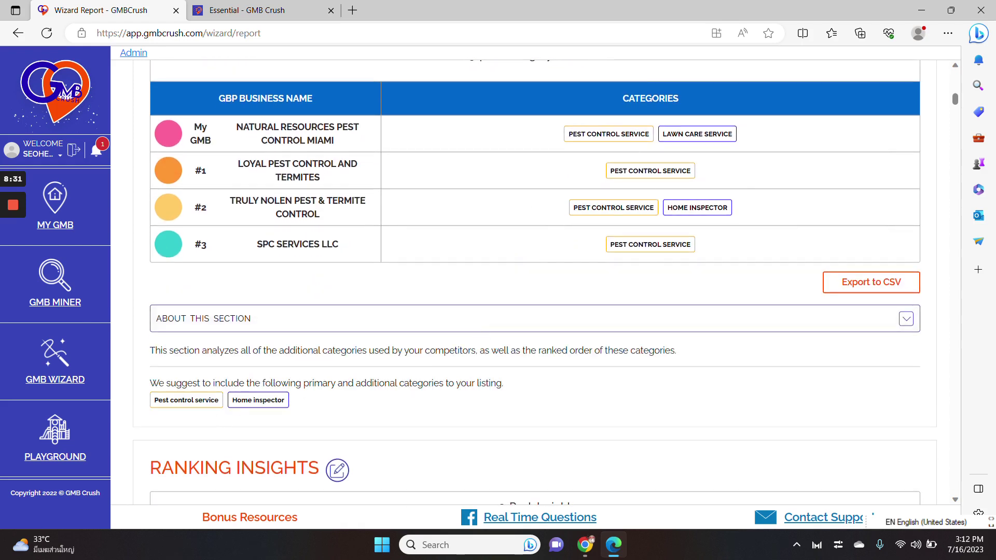
scroll(539, 378, "down", 4)
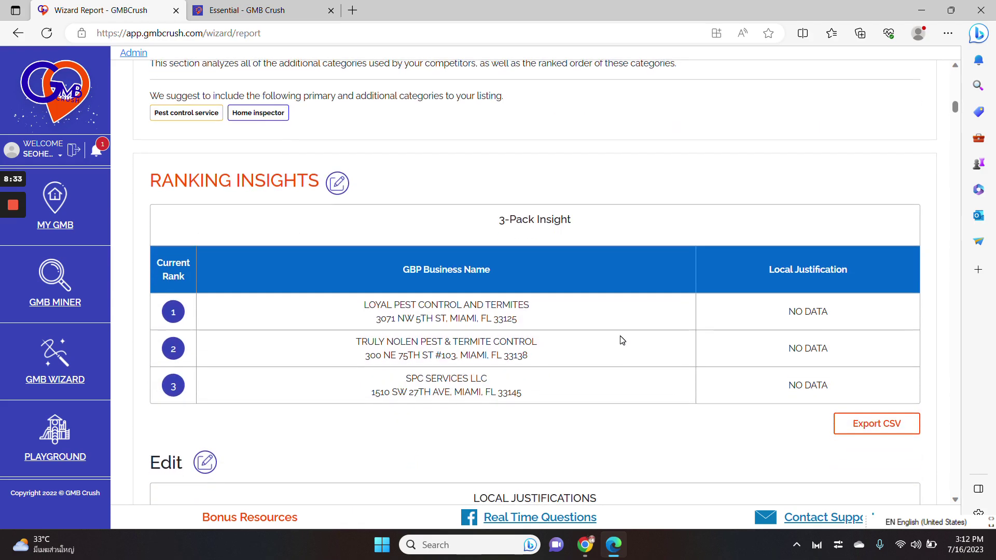
scroll(648, 369, "down", 1)
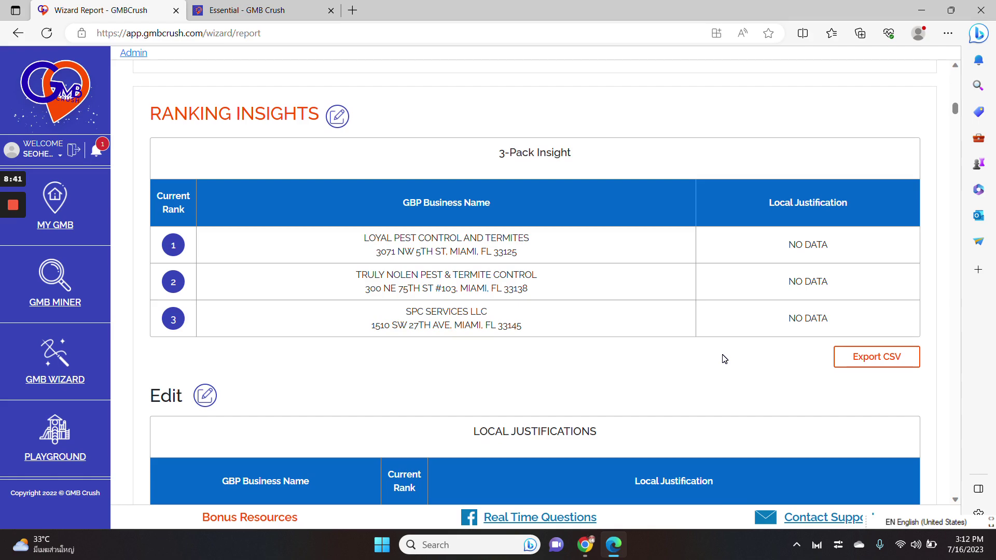
- Scroll past Ranking Insights to Organic Insights rows 13–20, where Natural Resources ranks 19th
scroll(724, 359, "down", 8)
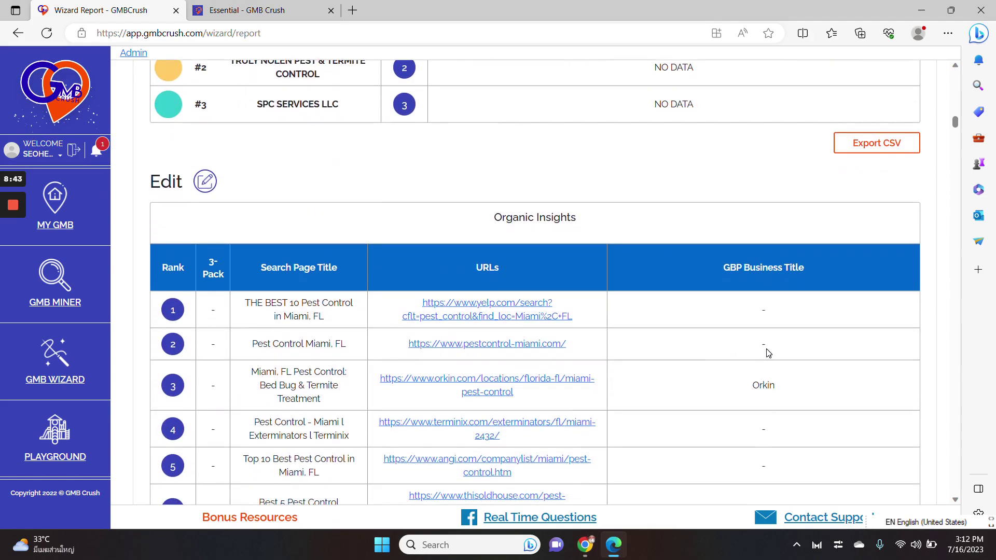
scroll(768, 352, "down", 8)
scroll(768, 353, "up", 7)
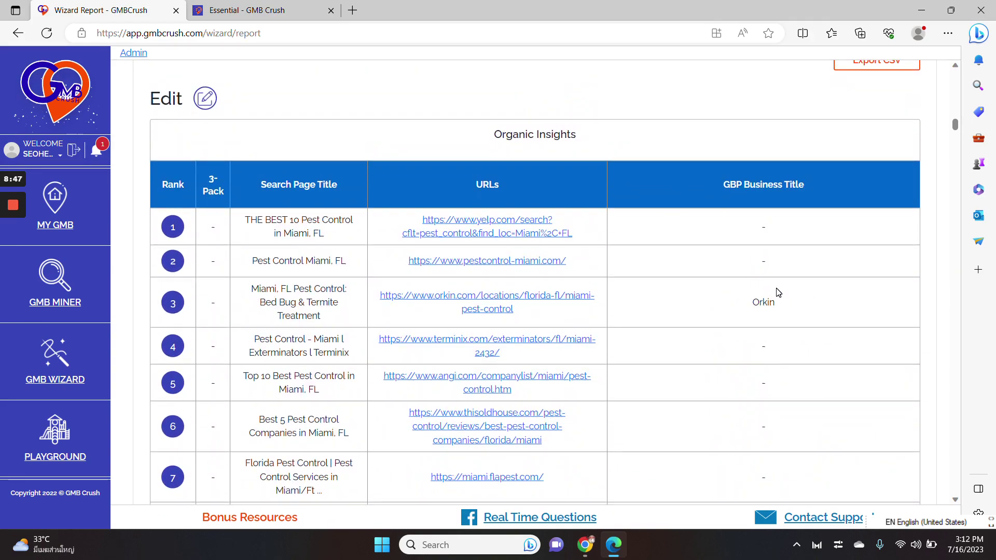
scroll(777, 293, "down", 10)
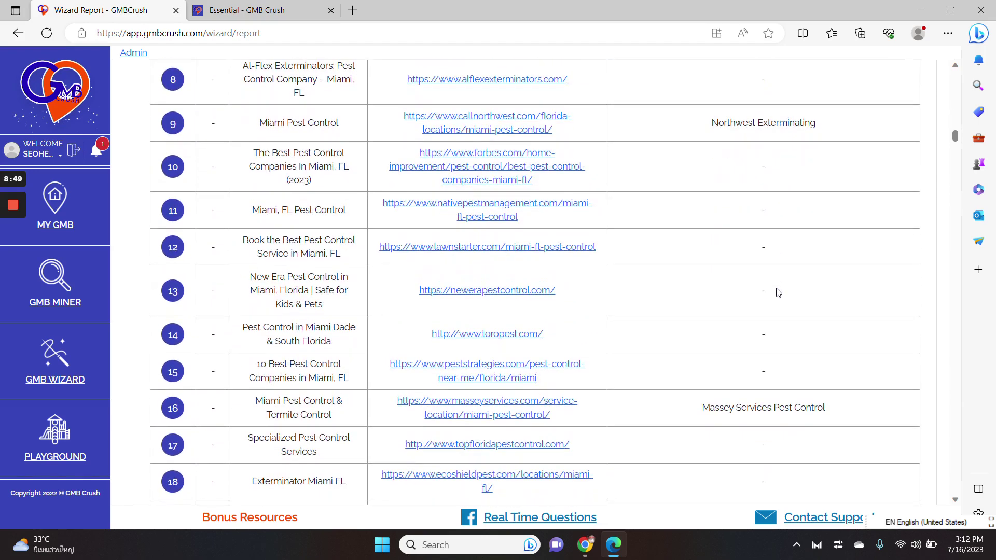
scroll(778, 293, "down", 1)
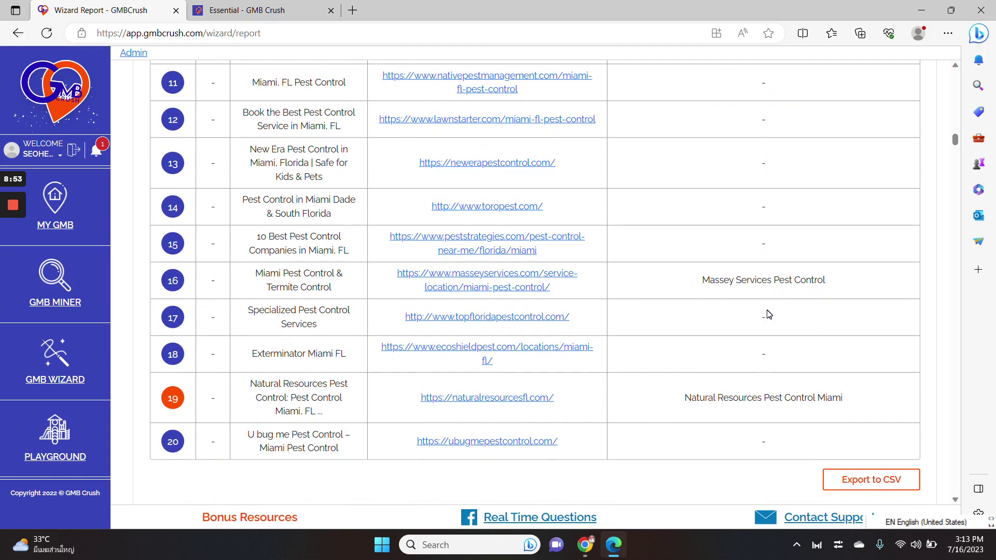
scroll(768, 313, "up", 1)
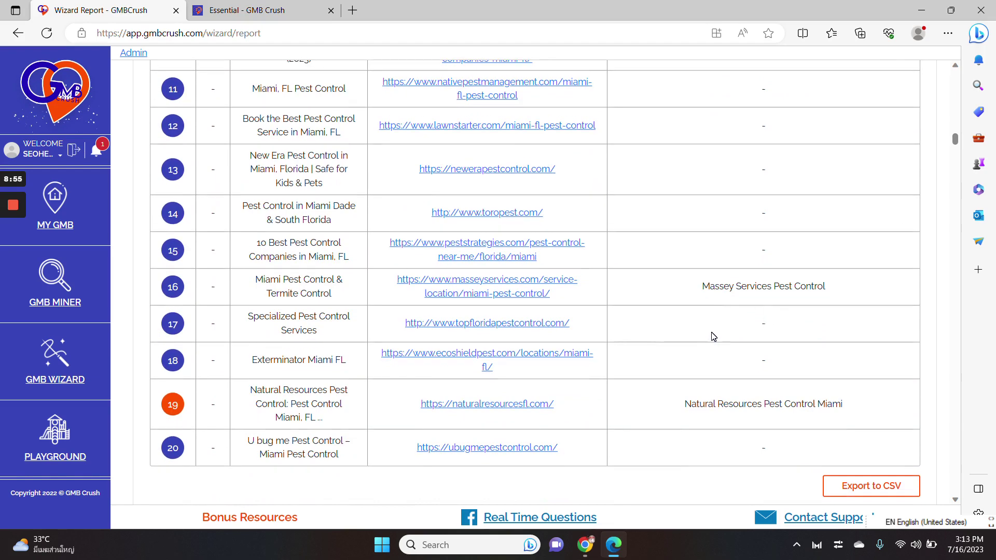
scroll(713, 337, "up", 4)
scroll(713, 337, "up", 10)
scroll(711, 333, "up", 1)
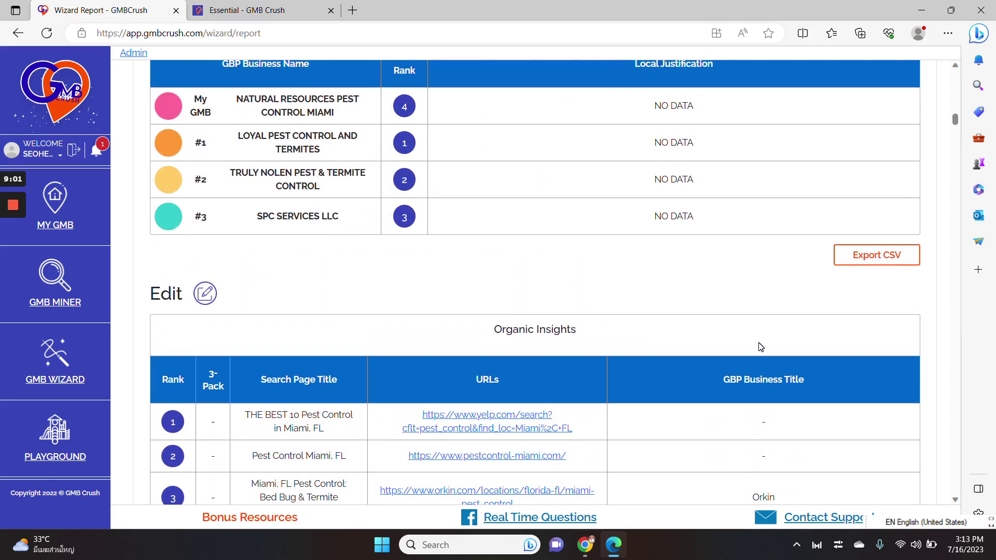
scroll(802, 384, "down", 13)
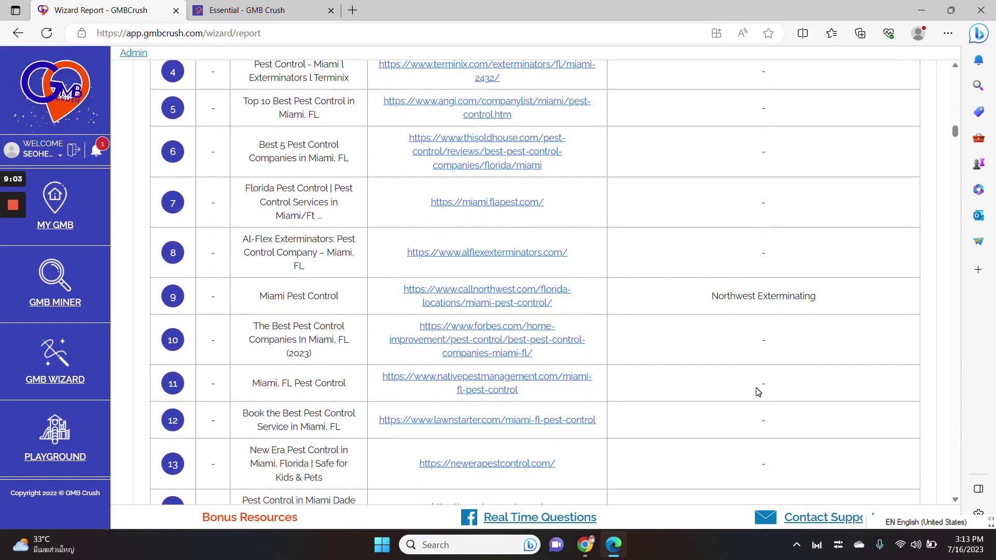
scroll(830, 352, "down", 2)
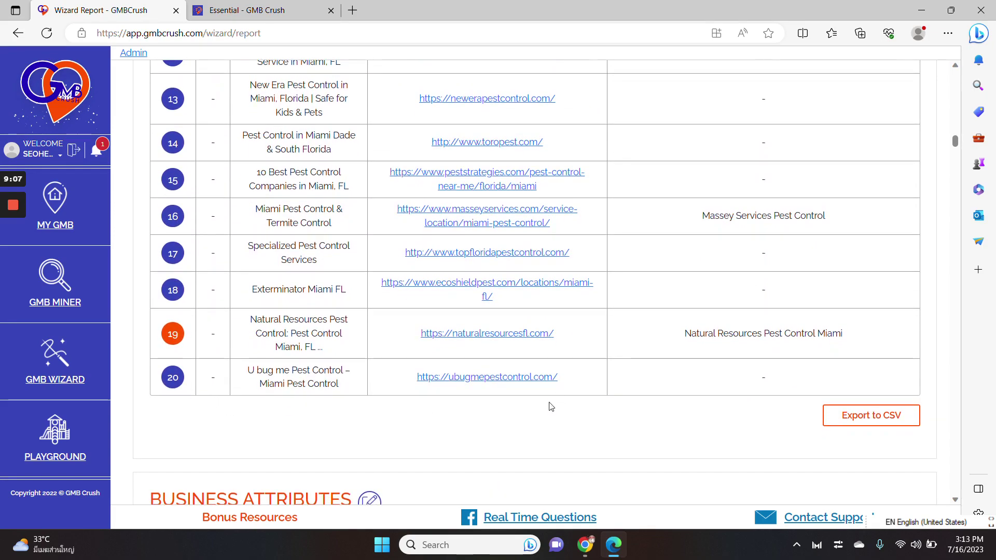
scroll(551, 406, "down", 5)
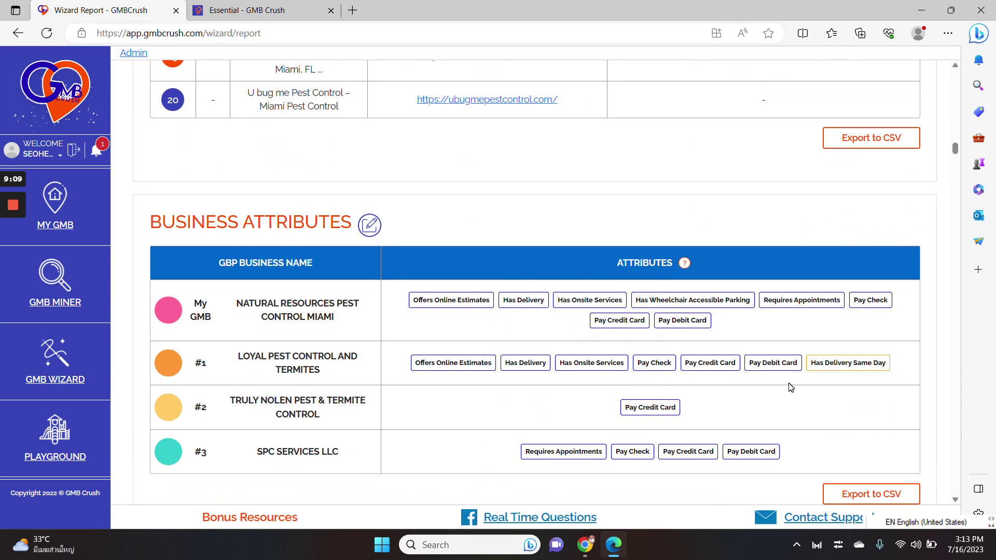
scroll(791, 387, "down", 15)
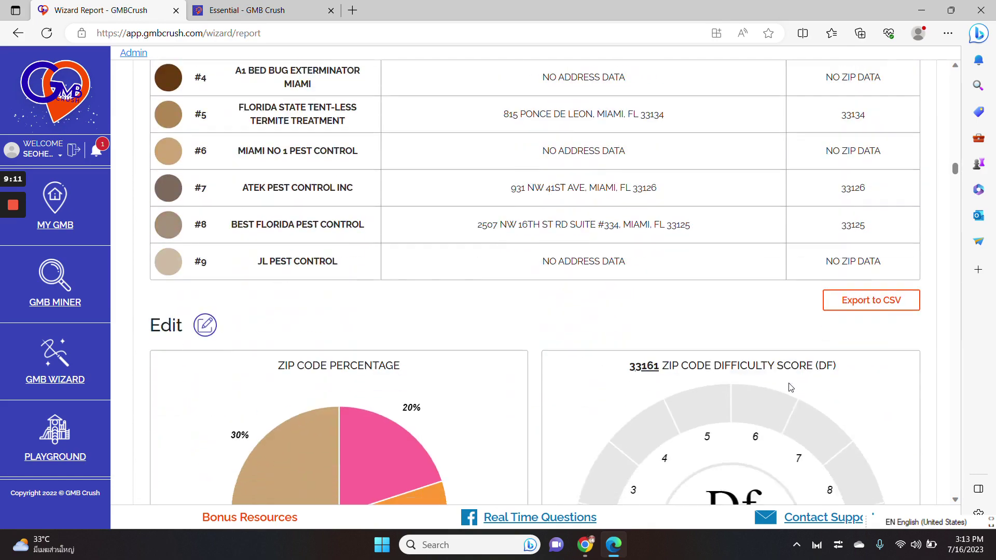
scroll(790, 387, "down", 12)
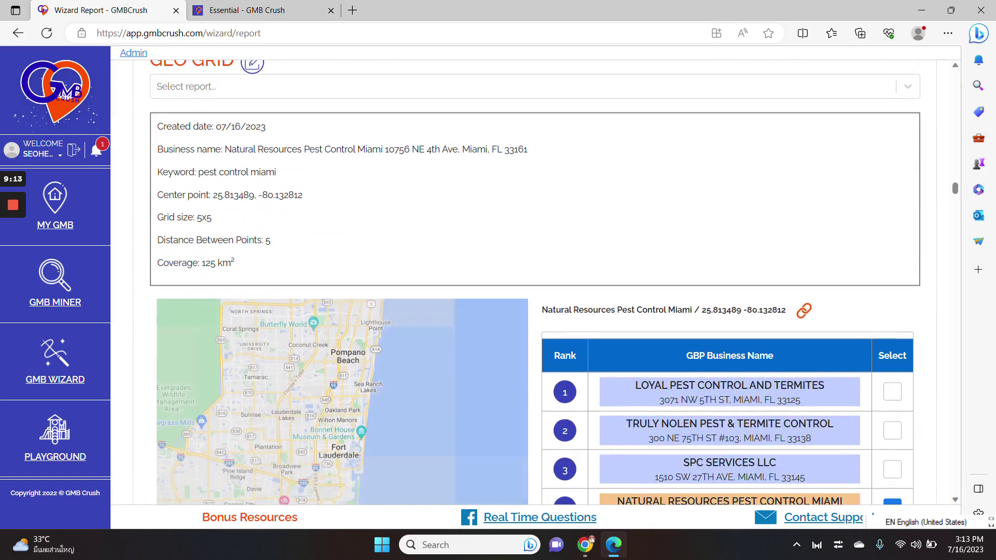
scroll(827, 374, "down", 4)
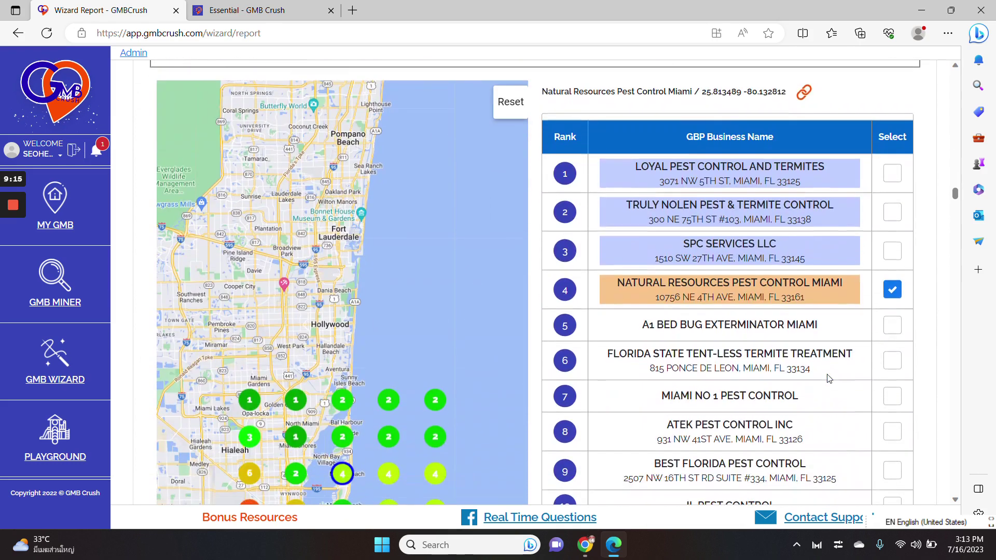
scroll(828, 378, "down", 1)
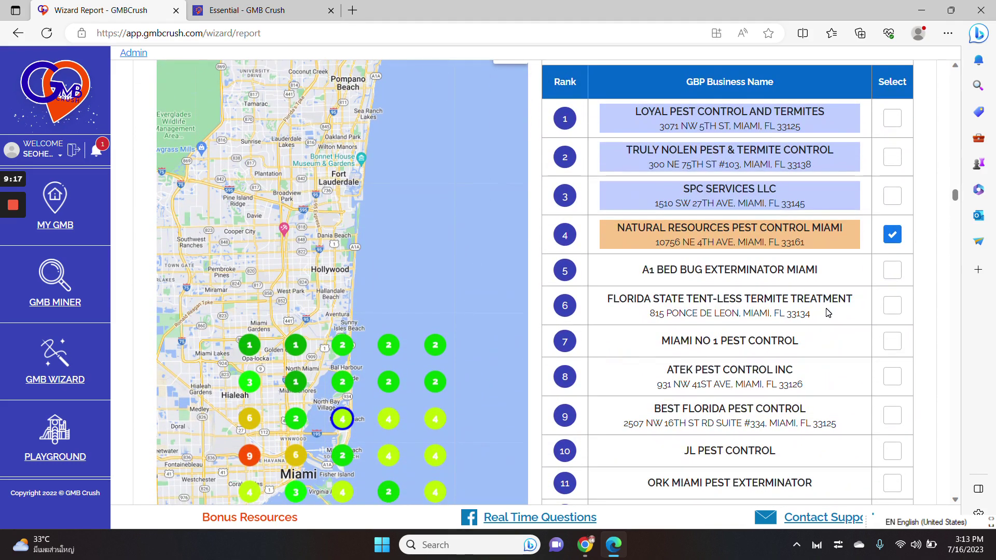
scroll(830, 308, "up", 1)
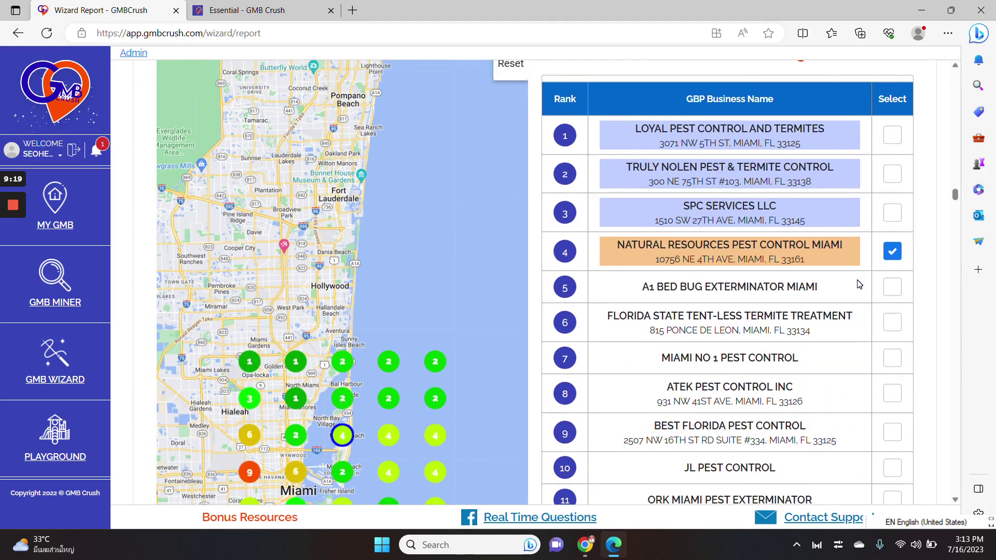
scroll(858, 284, "down", 1)
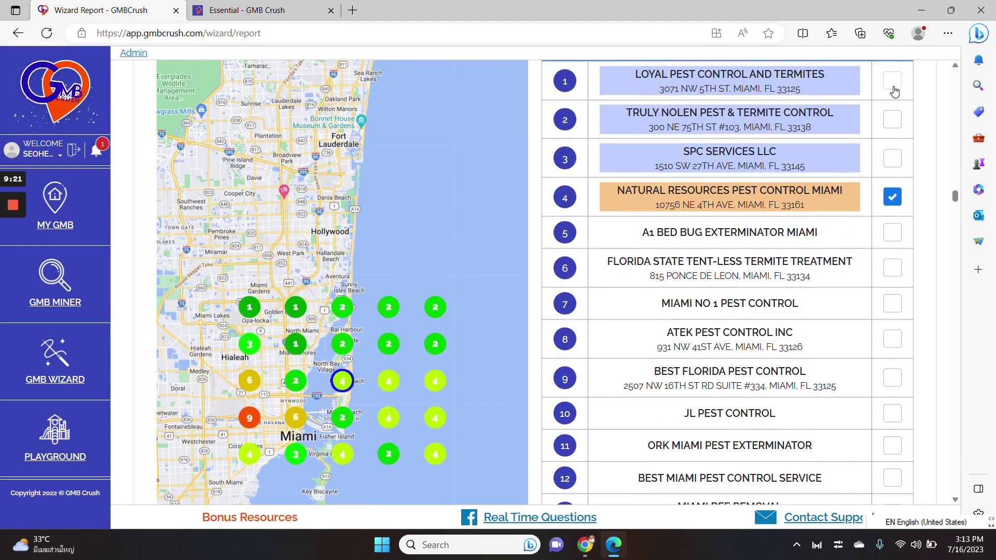
- Select Loyal Pest Control and Termites to show its rankings on the grid map
left_click(893, 83)
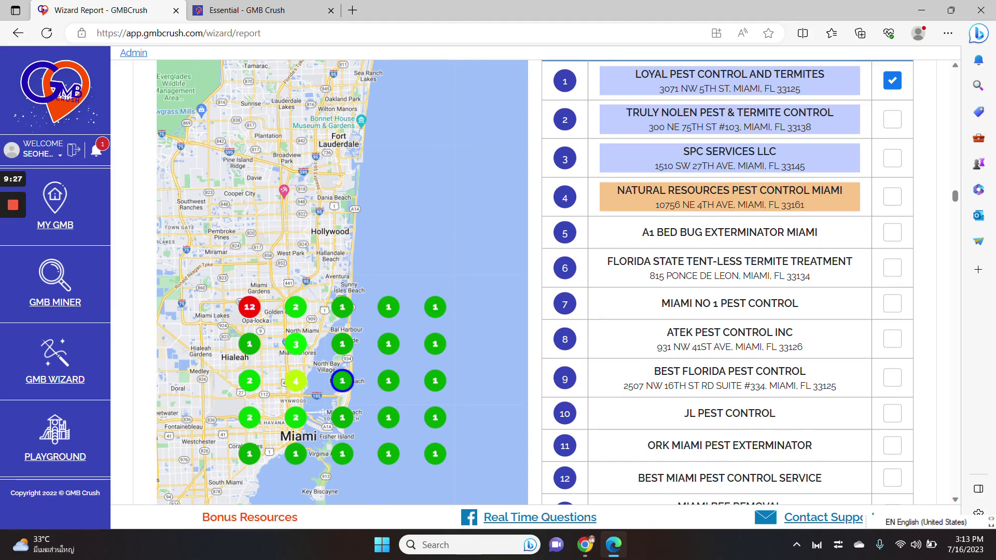
scroll(824, 276, "up", 3)
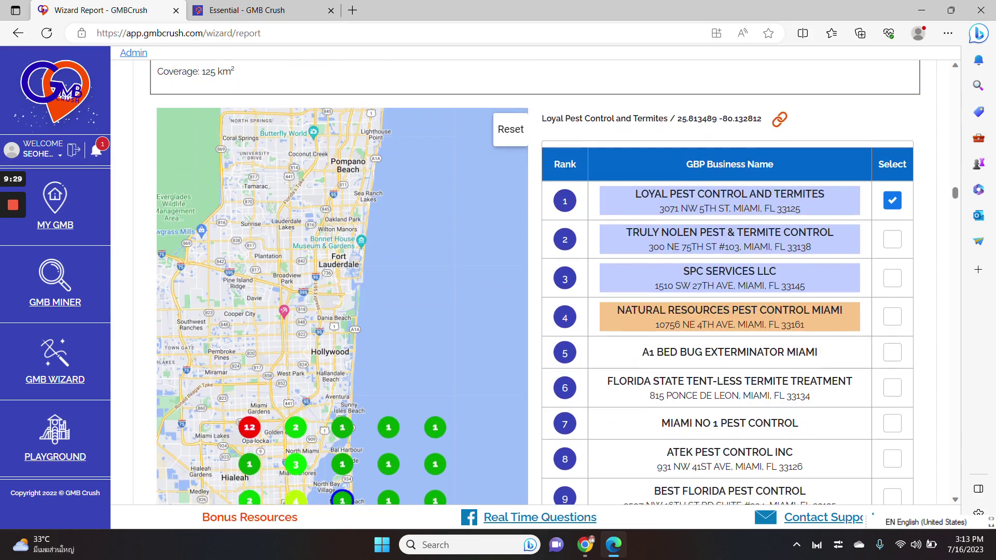
scroll(345, 352, "down", 2)
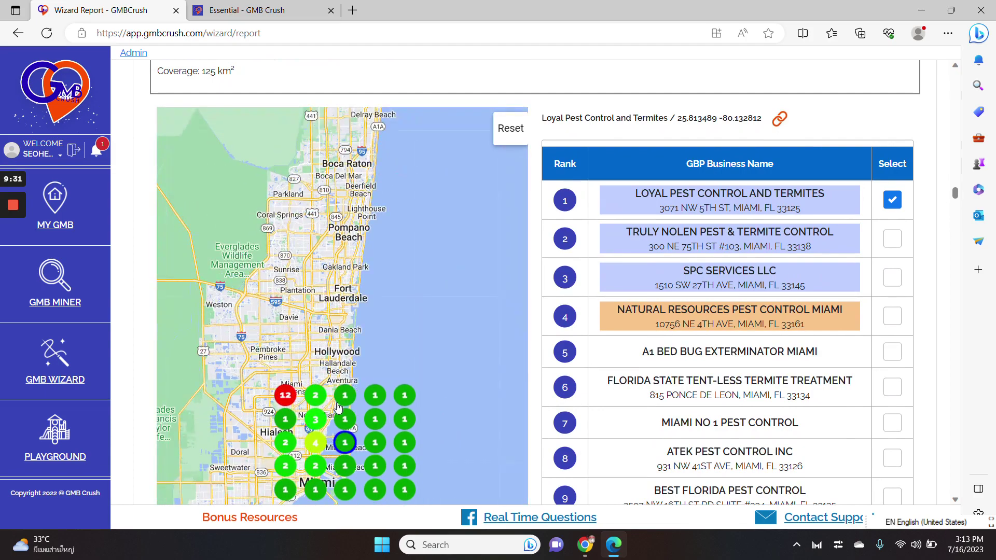
- Compare rankings at neighbouring grid points and open one point's location in Google Maps
left_click(285, 466)
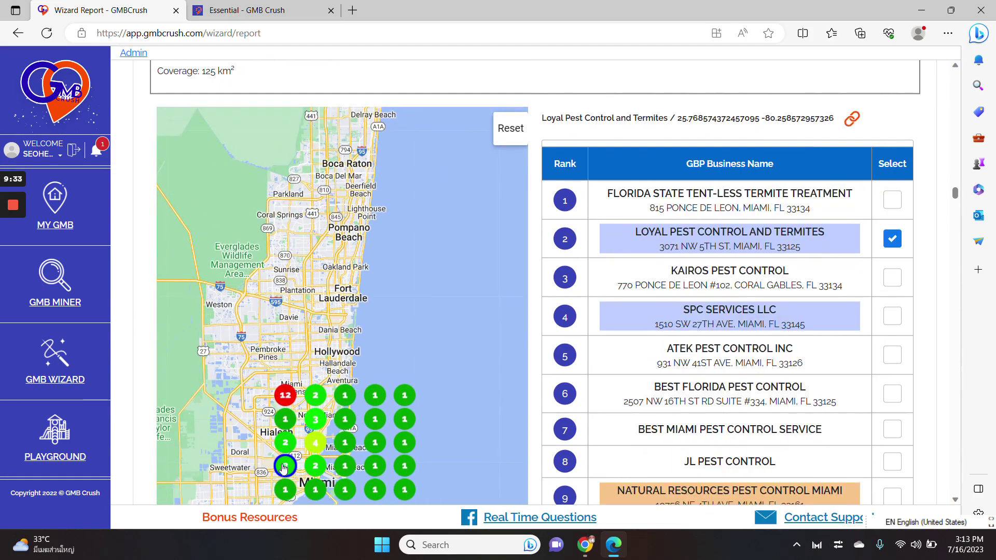
left_click(285, 445)
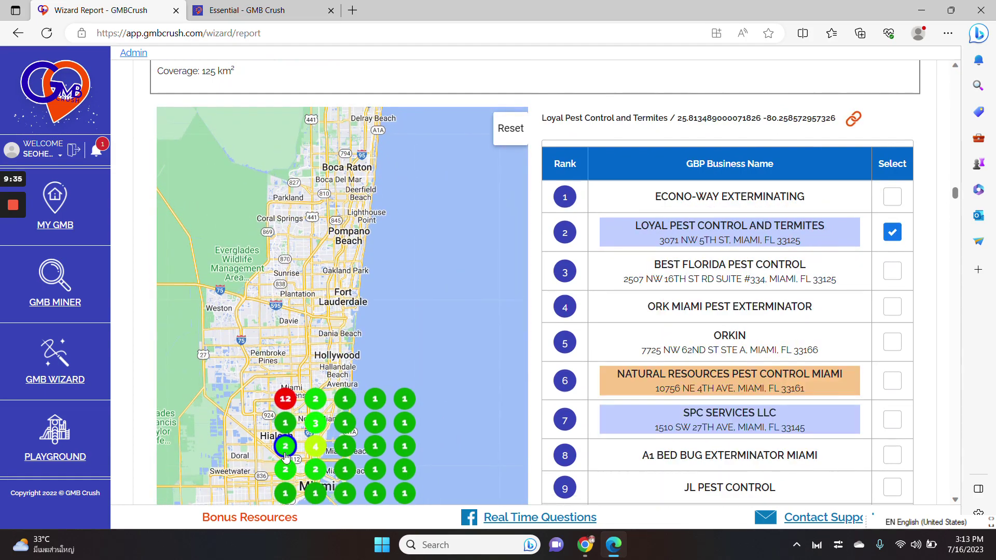
left_click(287, 466)
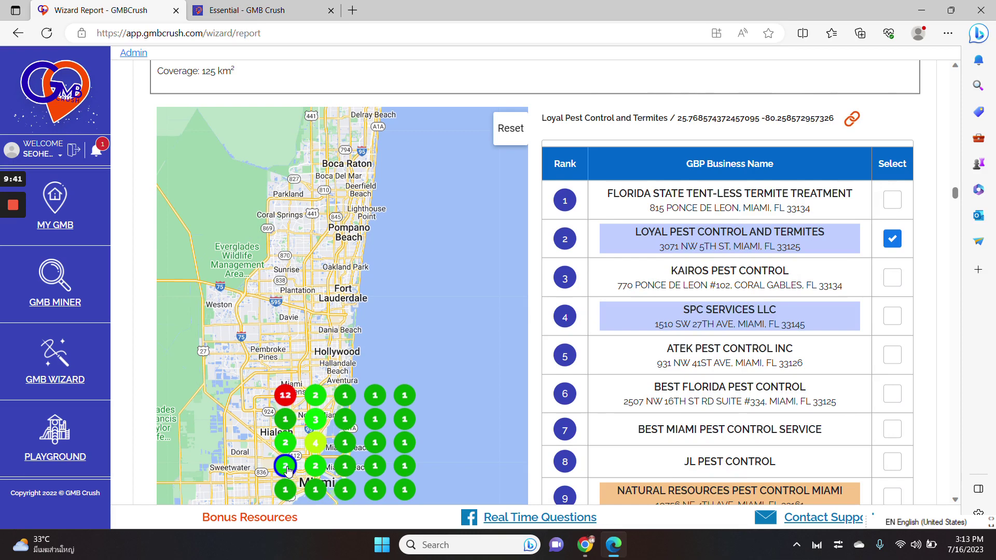
left_click(285, 491)
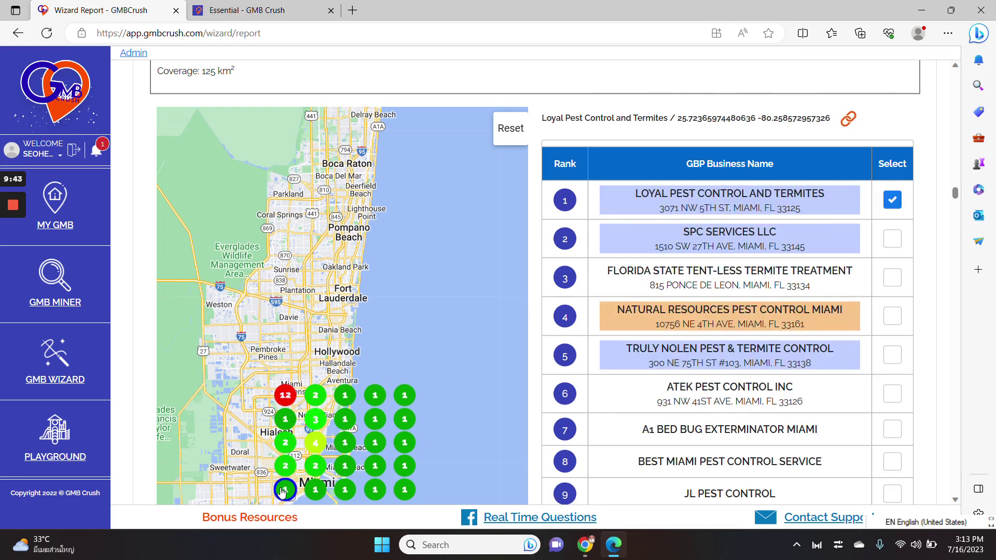
left_click(285, 467)
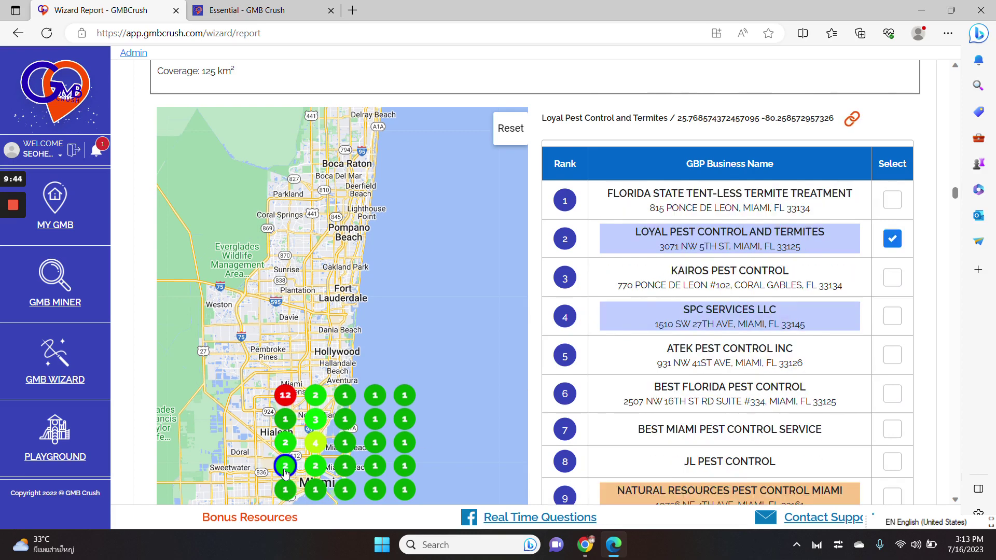
left_click(853, 122)
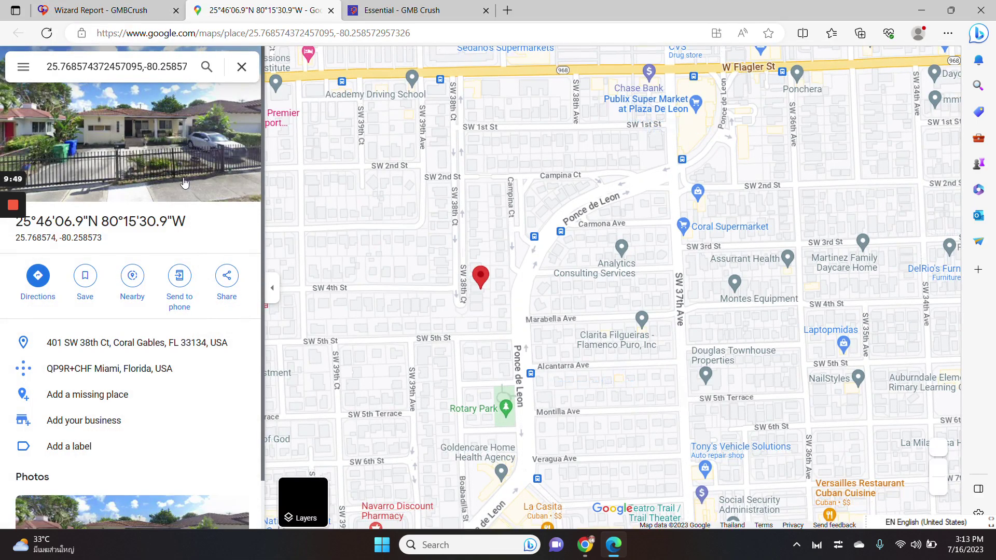
left_click(132, 9)
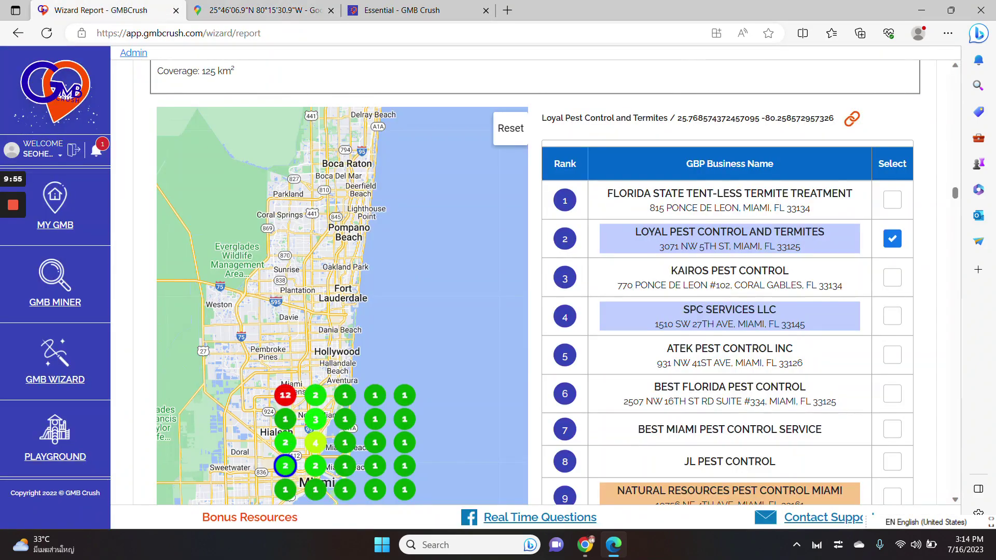
scroll(723, 313, "down", 15)
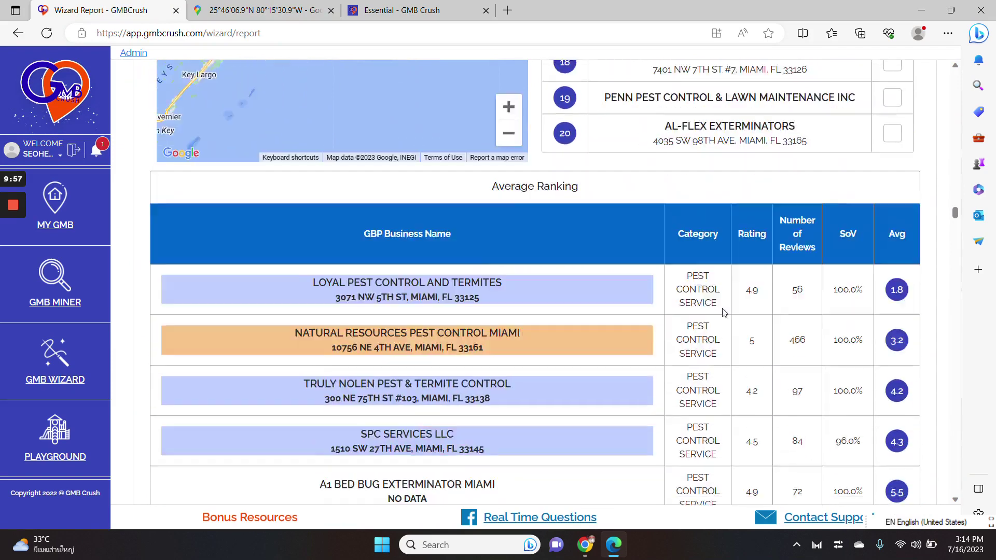
scroll(747, 309, "down", 3)
scroll(747, 308, "up", 3)
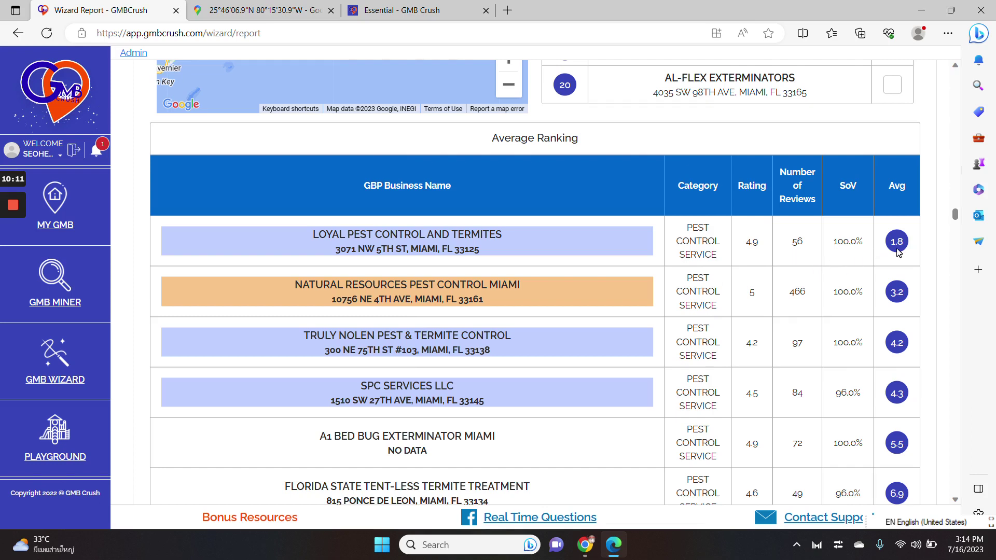
scroll(782, 313, "down", 1)
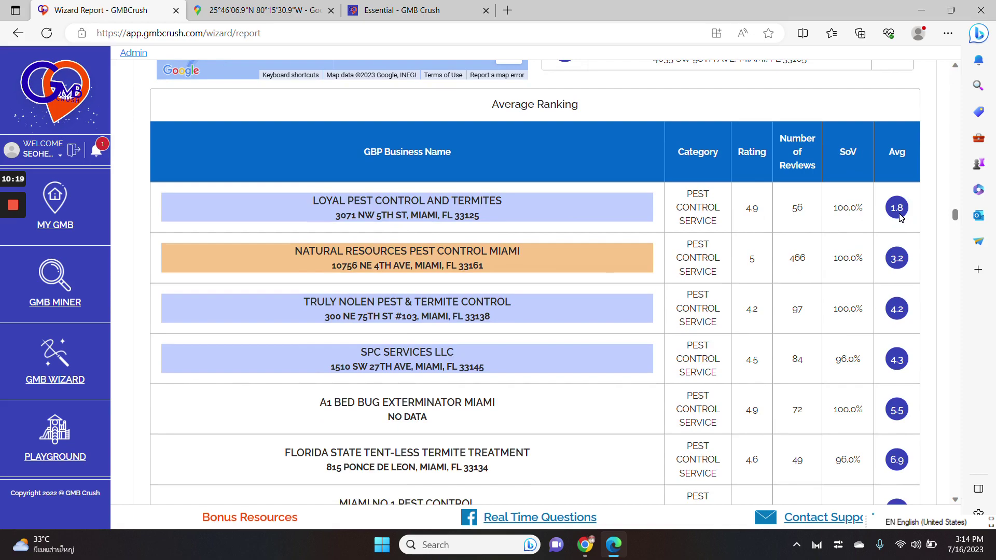
scroll(868, 249, "up", 15)
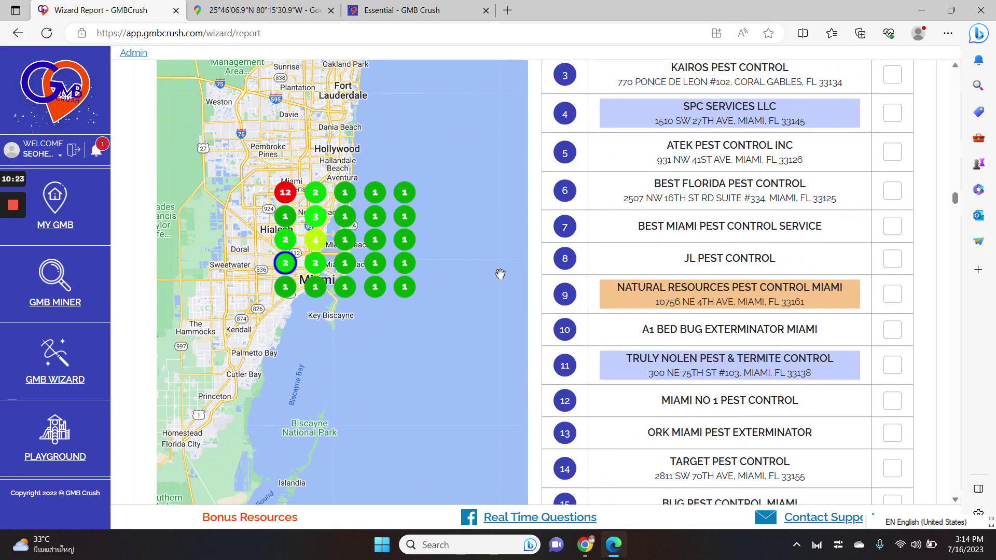
- Scroll past Photos down to the 3-Month Post Insights section
scroll(847, 329, "down", 15)
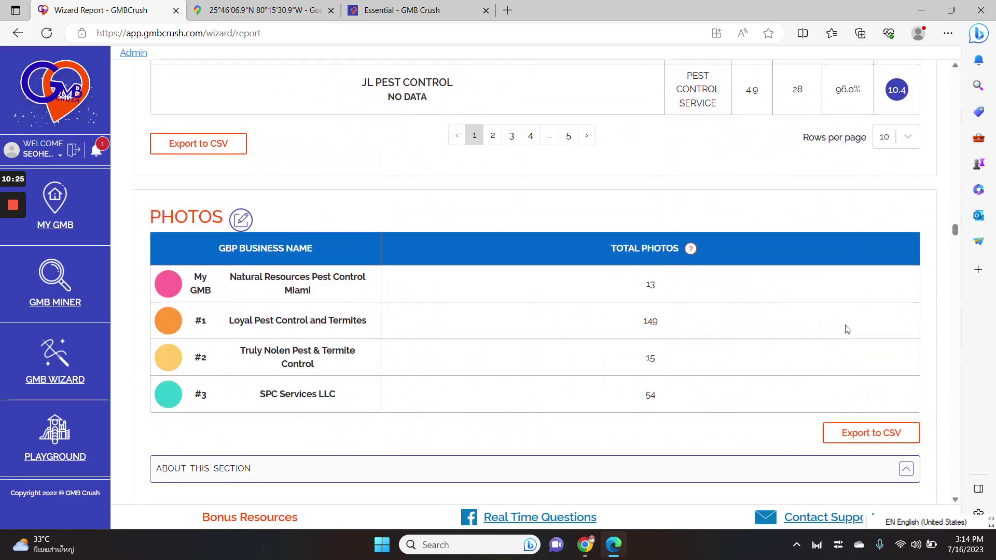
scroll(788, 342, "down", 2)
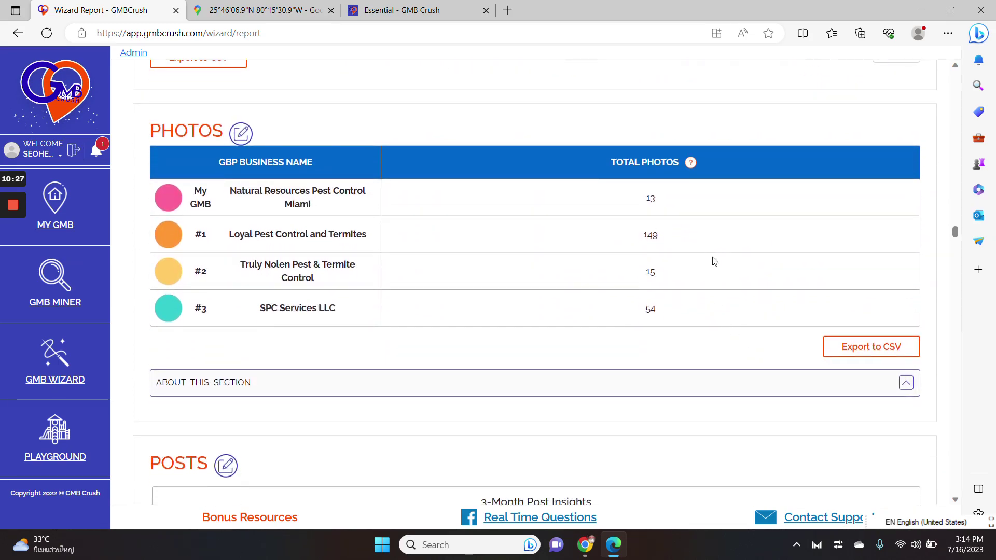
scroll(714, 259, "down", 2)
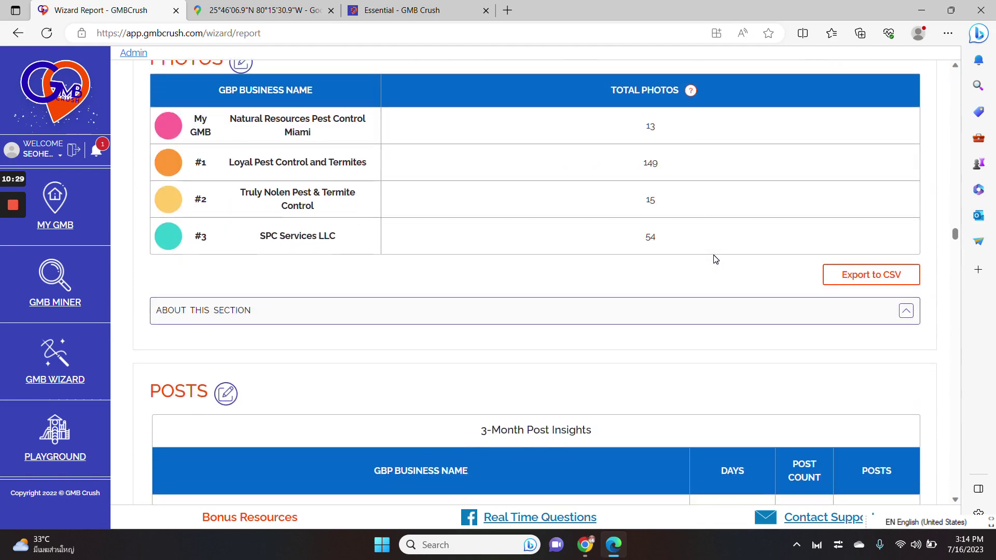
scroll(715, 259, "up", 1)
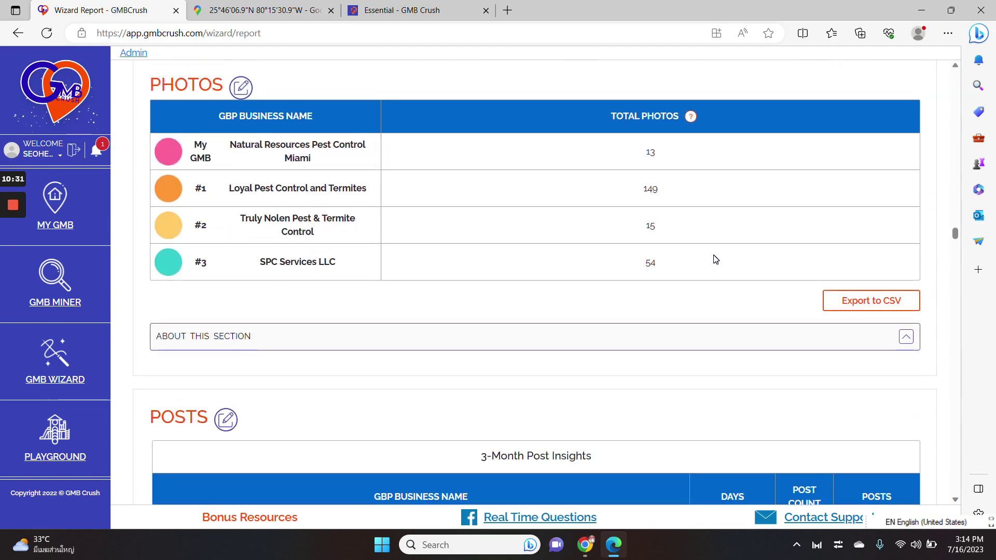
scroll(698, 216, "down", 5)
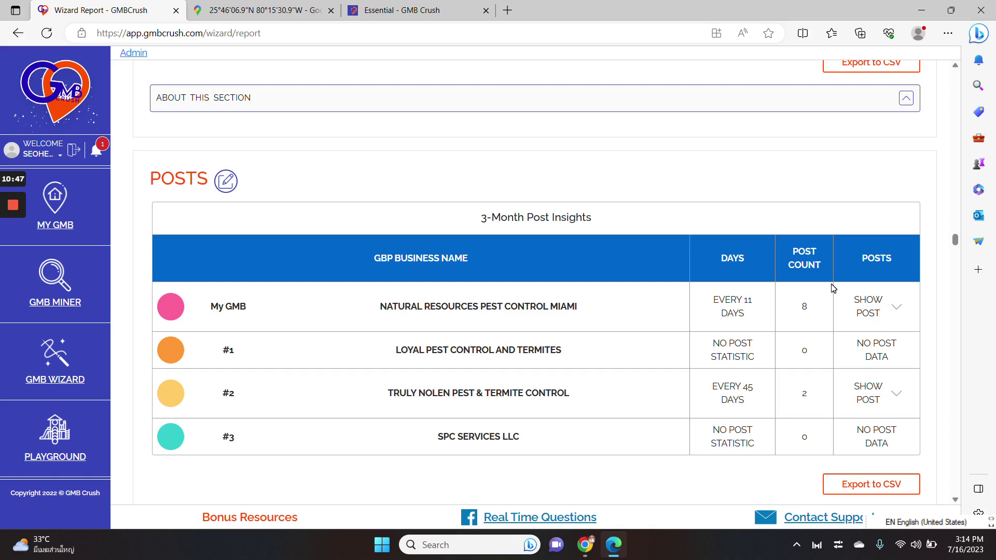
- Expand Natural Resources Pest Control Miami's 8 posts, noting its every-11-days posting frequency
triple_click(743, 310)
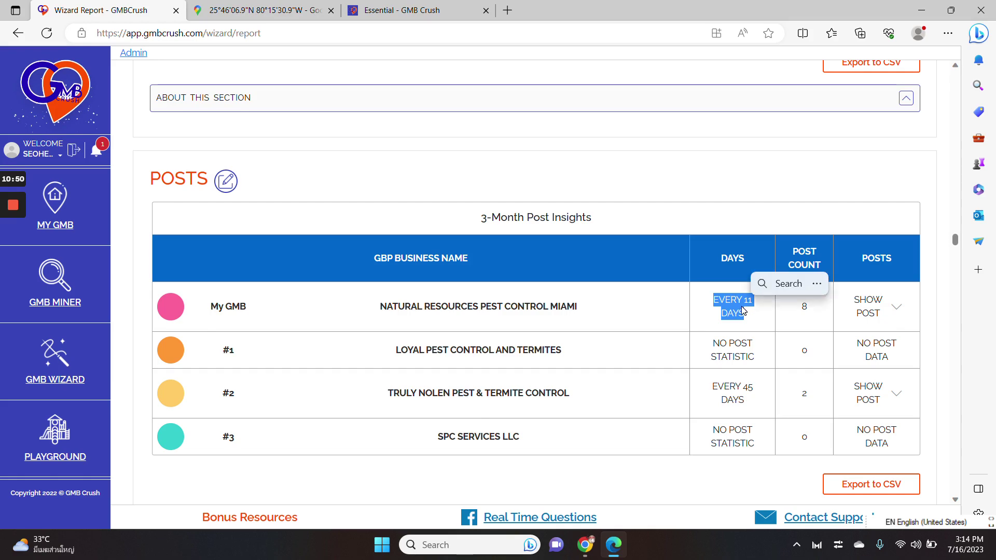
left_click(810, 313)
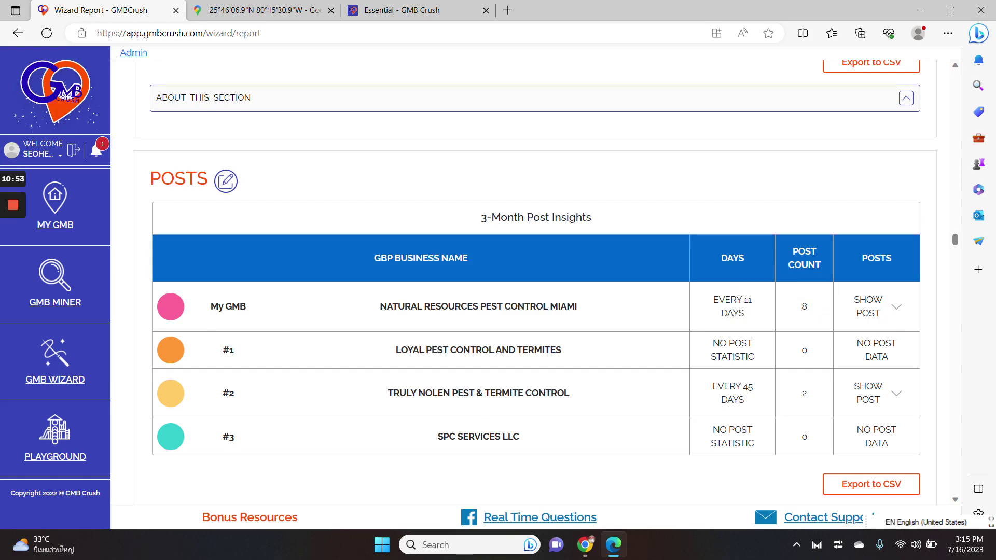
left_click(892, 314)
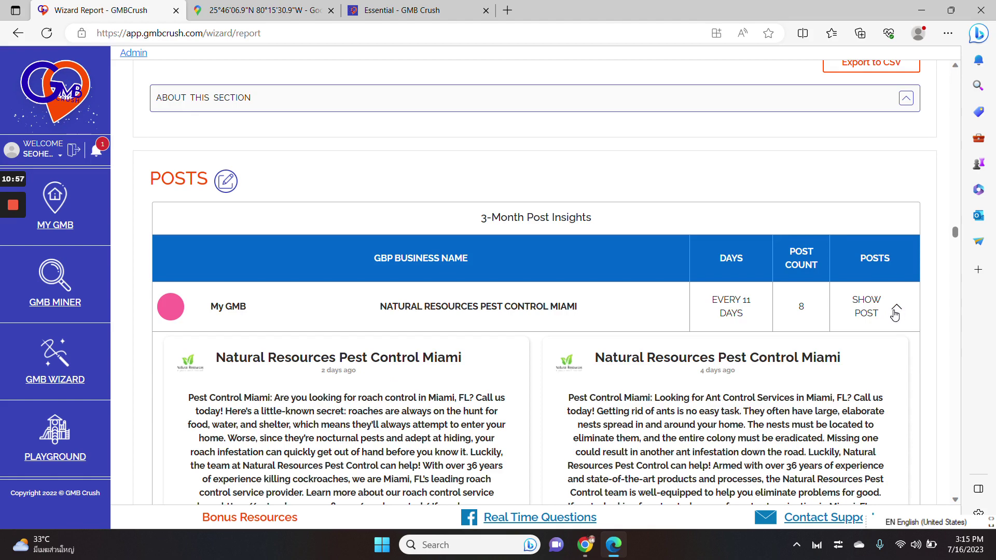
scroll(894, 314, "down", 4)
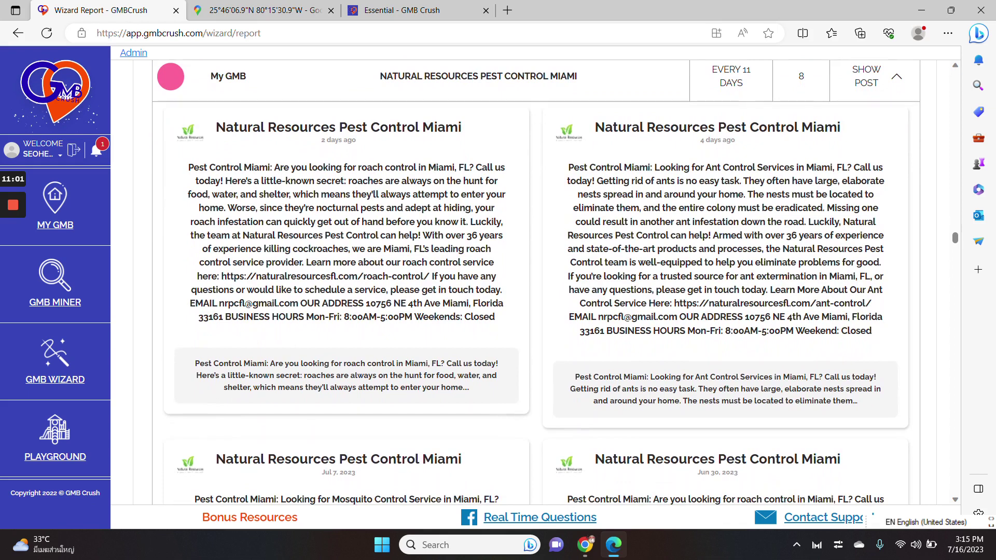
scroll(897, 188, "up", 2)
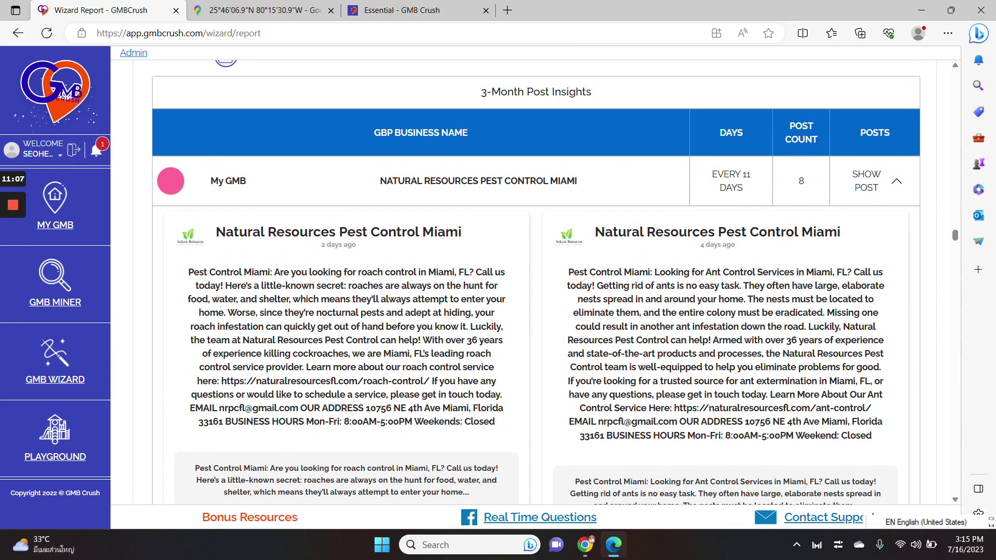
scroll(536, 283, "down", 3)
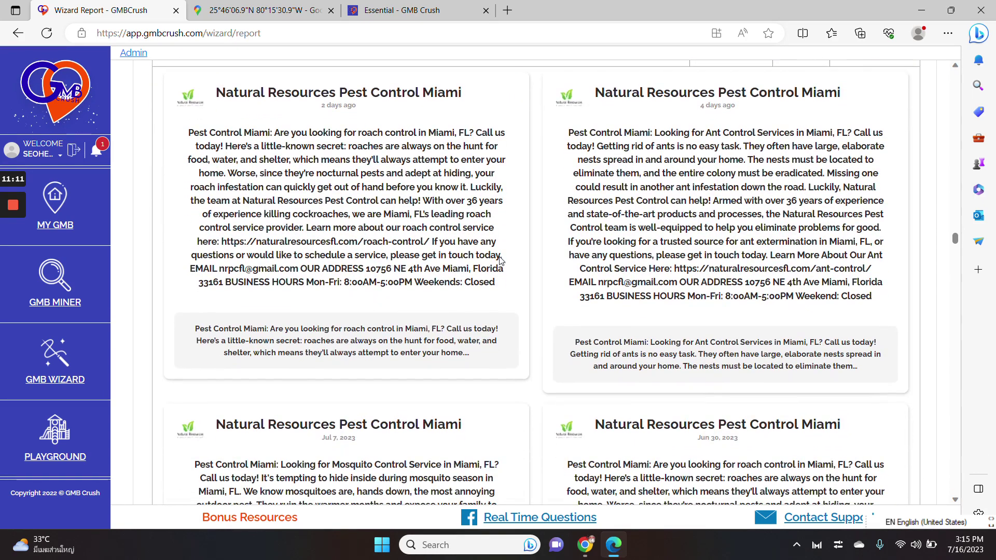
scroll(884, 168, "up", 2)
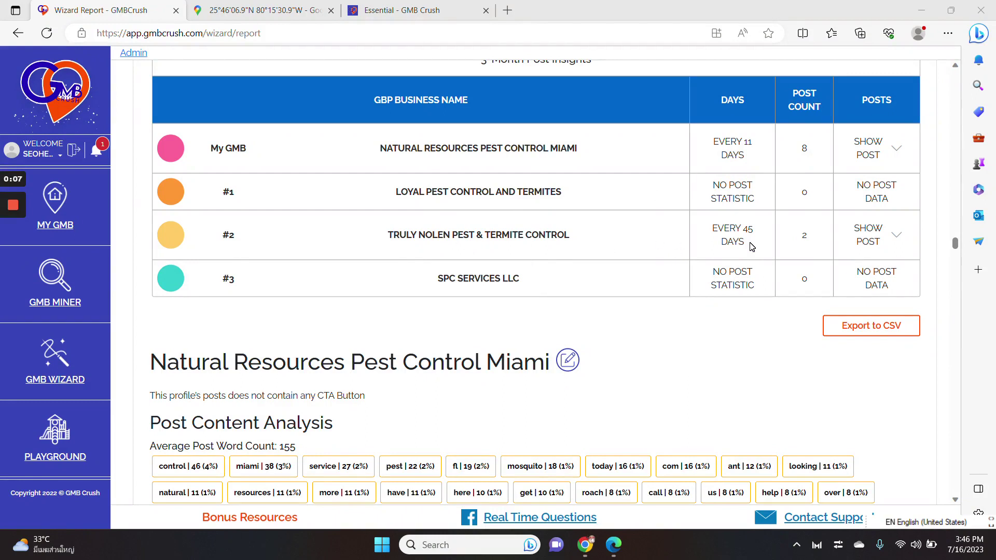
- Expand Truly Nolen's two posts (Jun 14 white flies, May 3 German Cockroach) and highlight the cockroach post
left_click(897, 237)
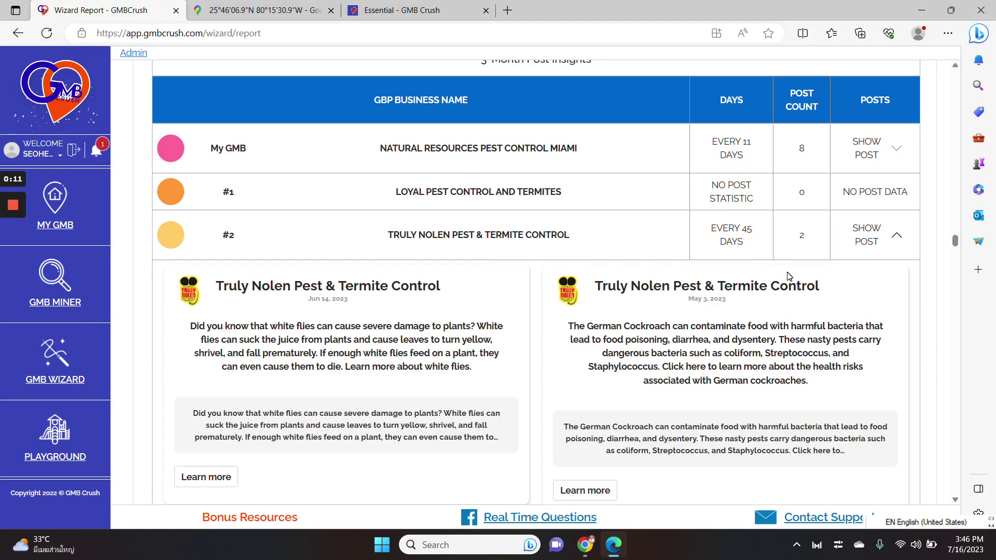
scroll(786, 272, "down", 2)
triple_click(705, 273)
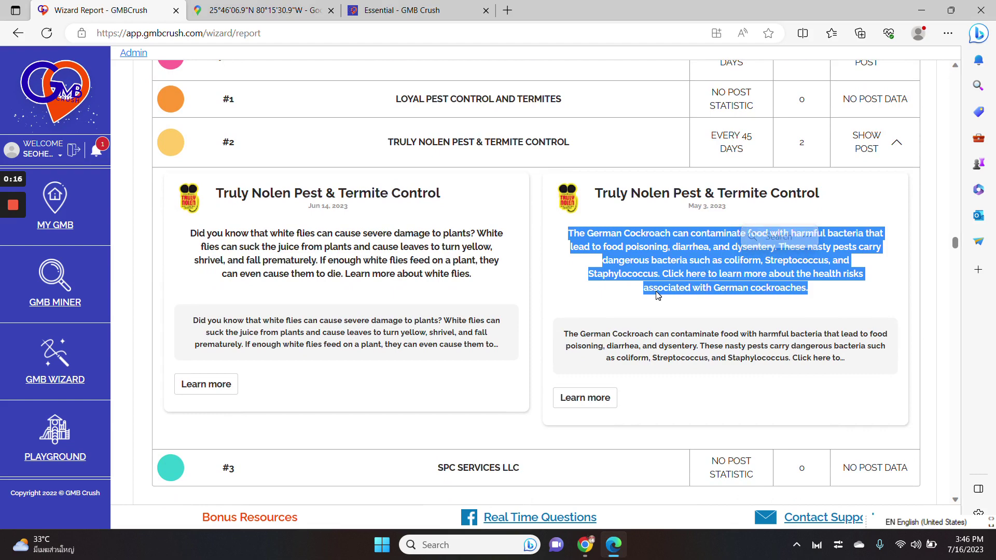
triple_click(672, 343)
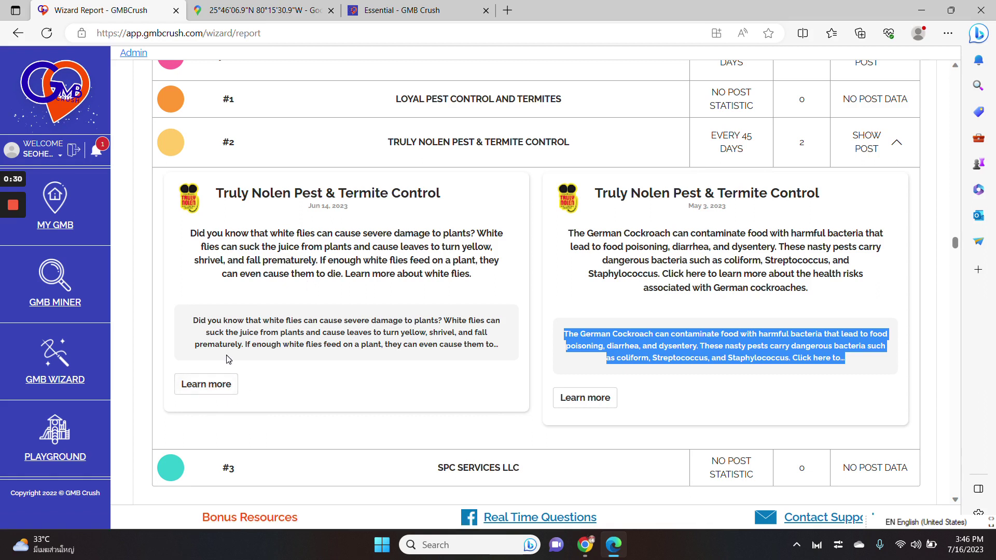
- Scroll through Truly Nolen's CTA charts, Post Content Analysis, Post Count and Post Dates 90 Days charts
scroll(144, 405, "down", 1)
scroll(144, 405, "down", 5)
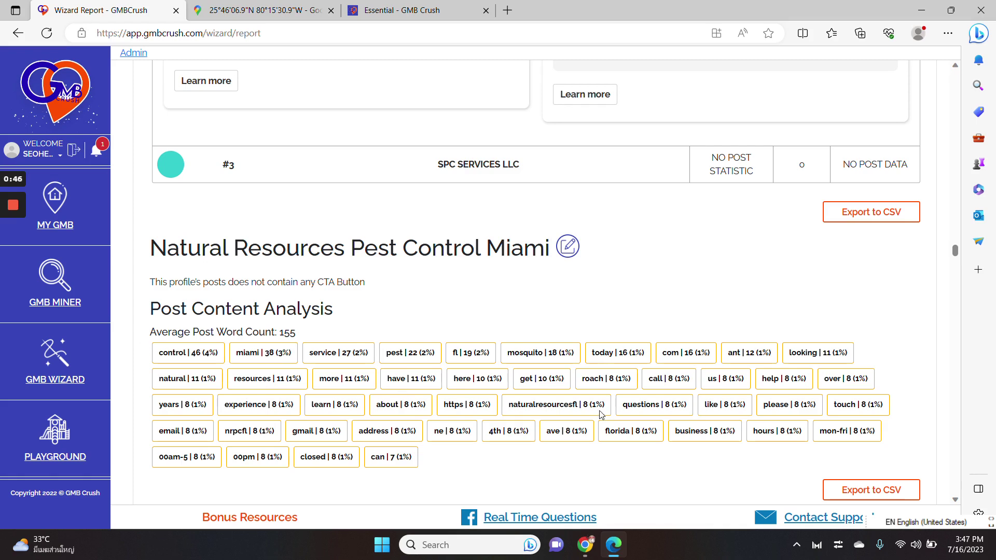
scroll(659, 363, "down", 2)
scroll(675, 373, "down", 3)
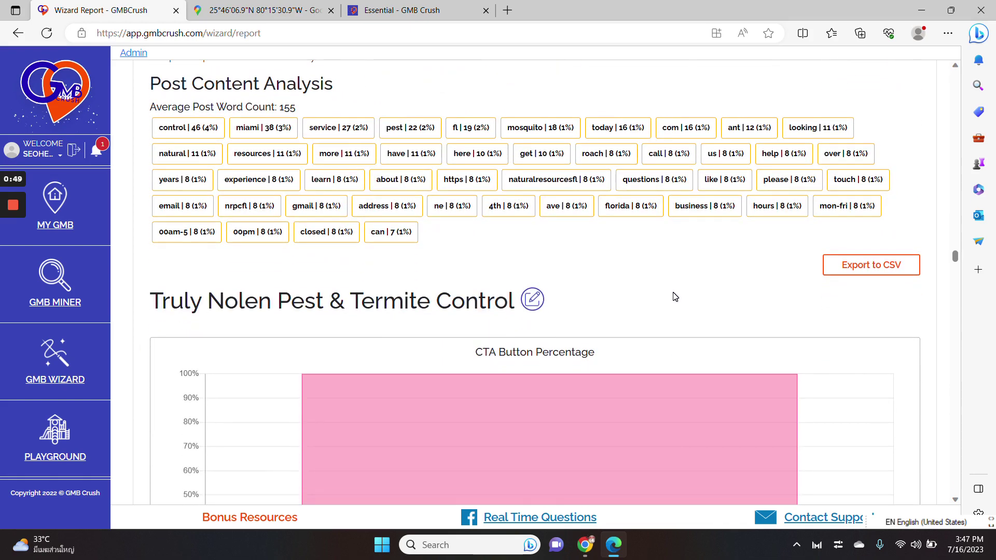
scroll(674, 295, "down", 1)
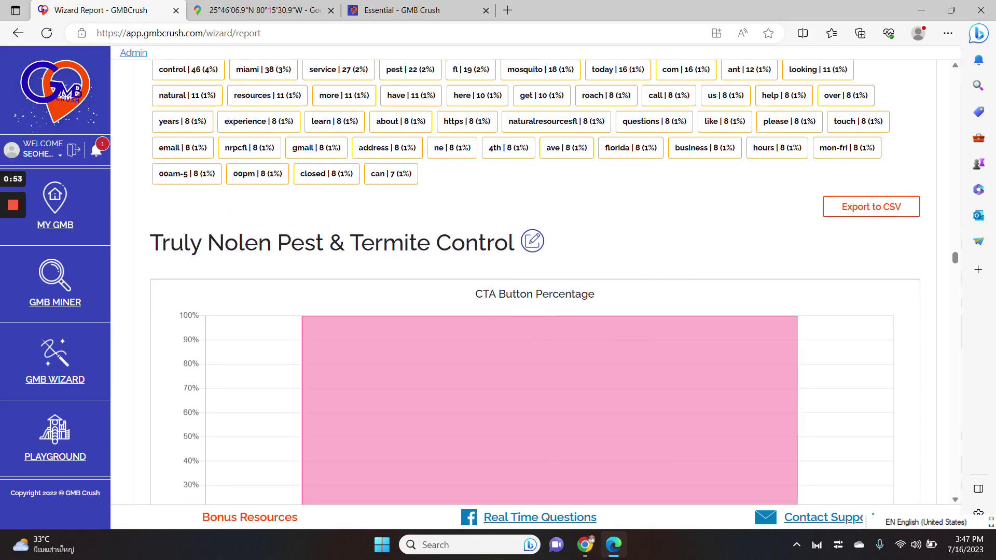
scroll(740, 246, "down", 4)
scroll(740, 246, "down", 2)
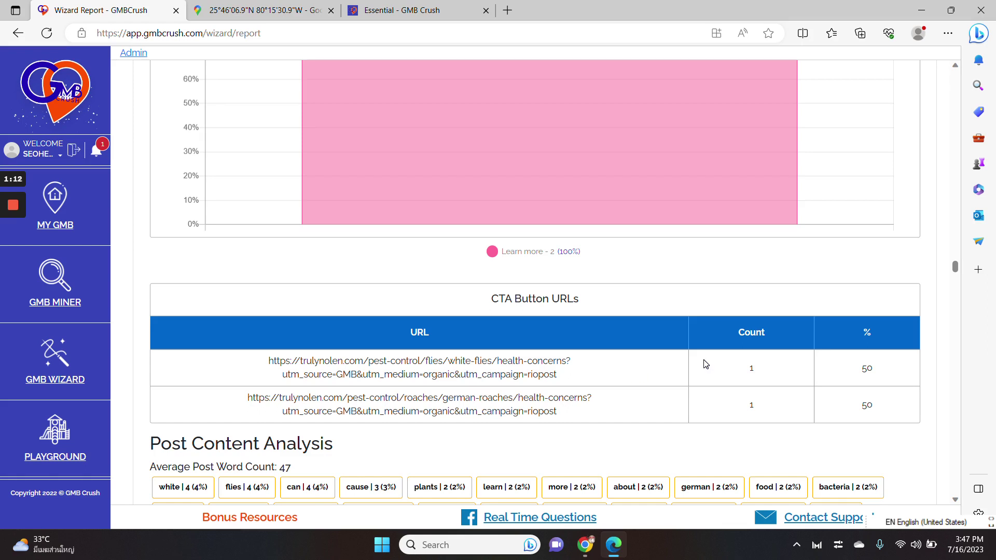
scroll(703, 371, "up", 1)
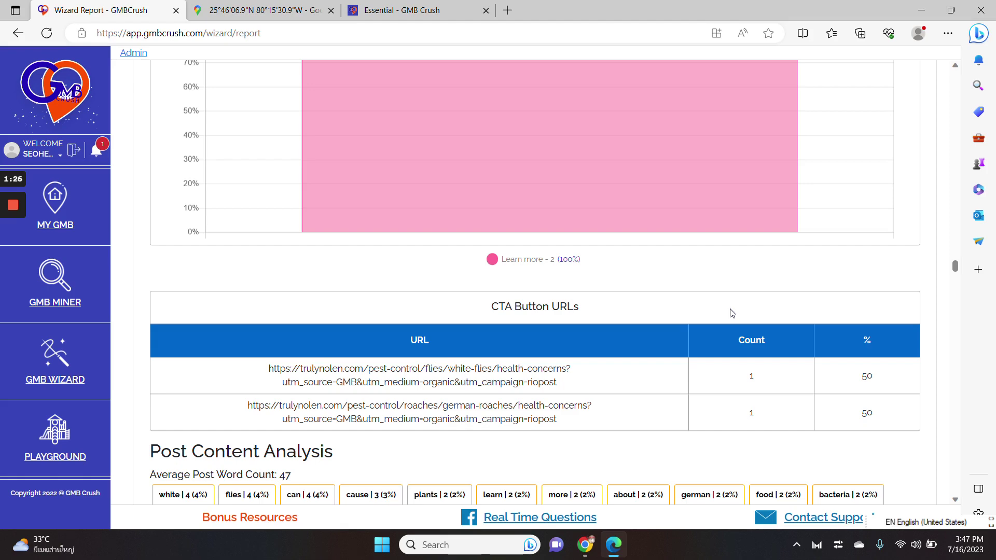
scroll(741, 321, "down", 2)
scroll(686, 346, "down", 4)
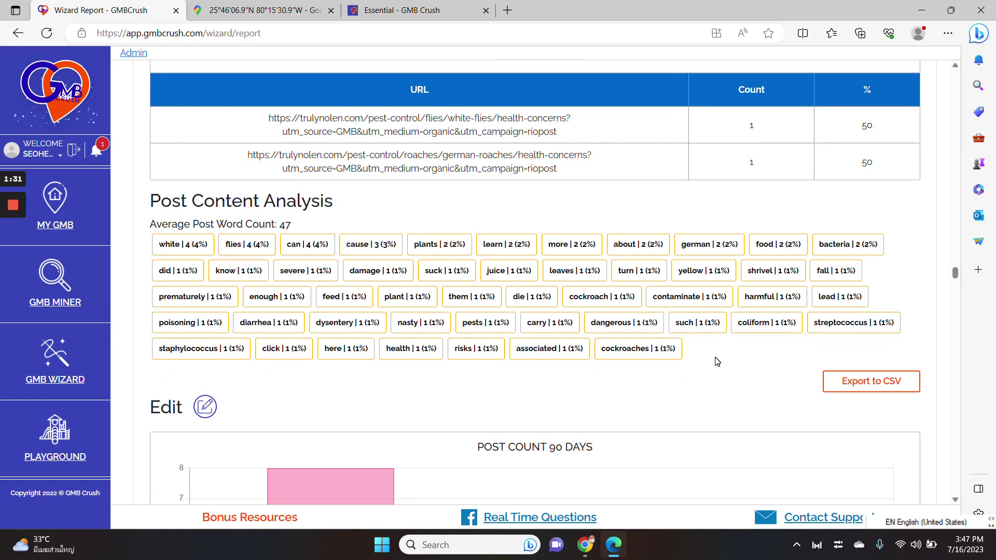
scroll(717, 361, "down", 10)
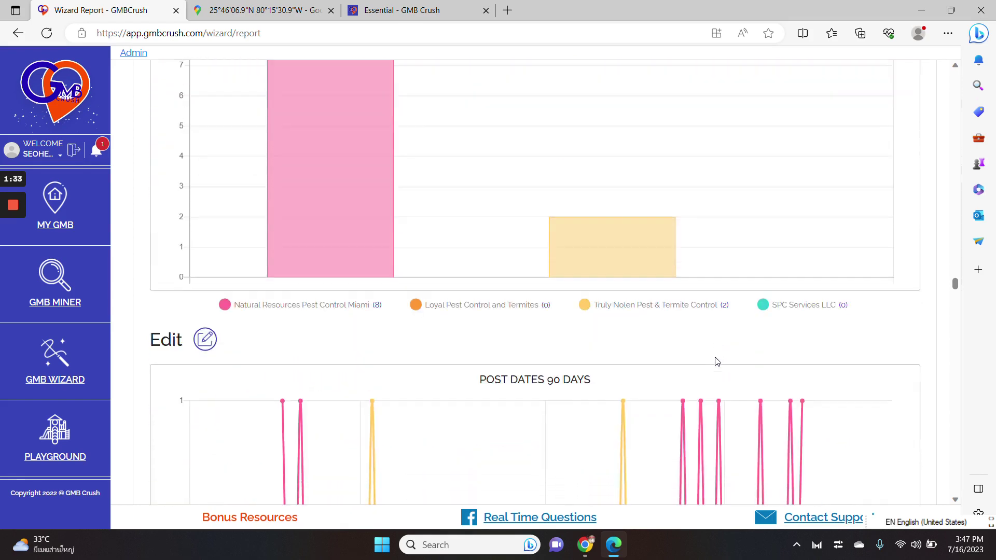
scroll(716, 361, "down", 1)
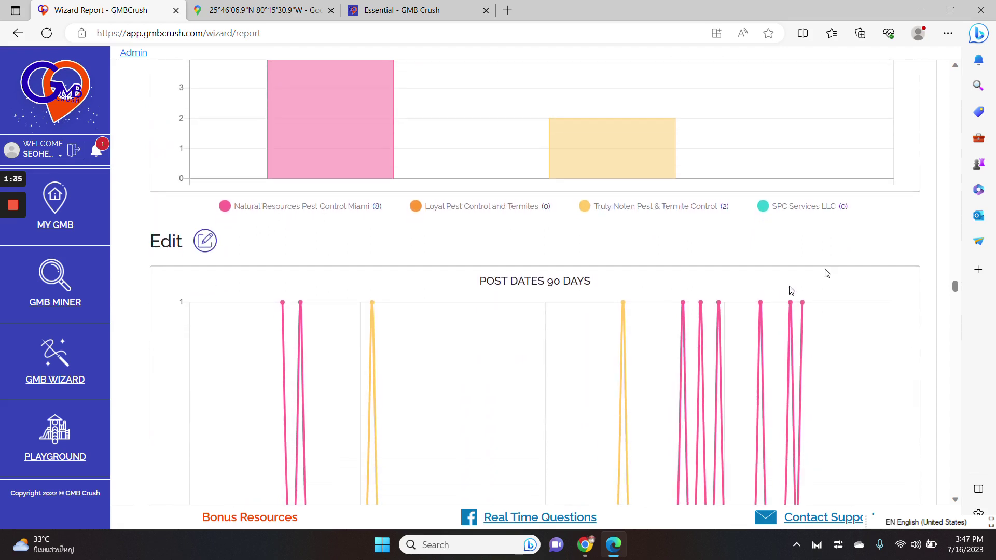
scroll(826, 273, "down", 1)
scroll(826, 274, "down", 1)
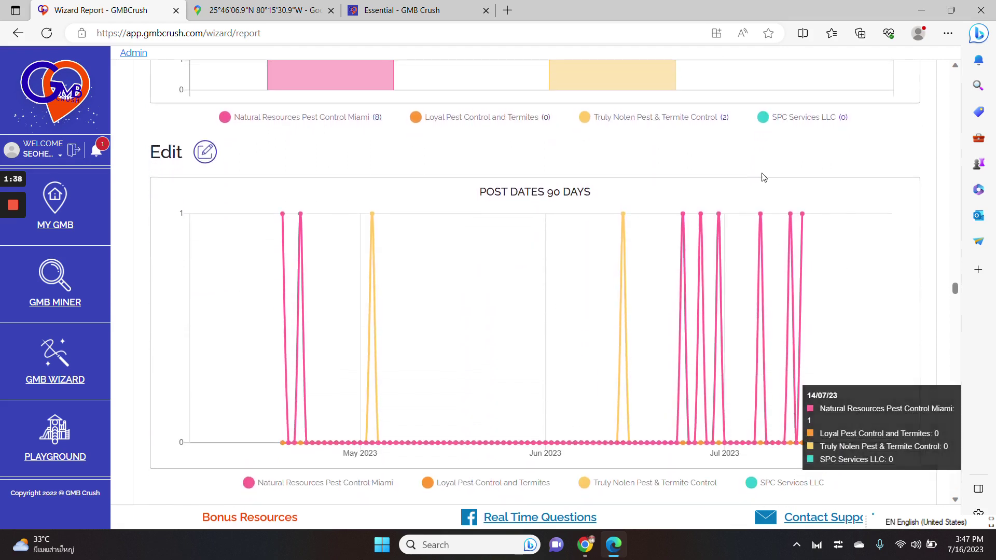
scroll(600, 211, "up", 2)
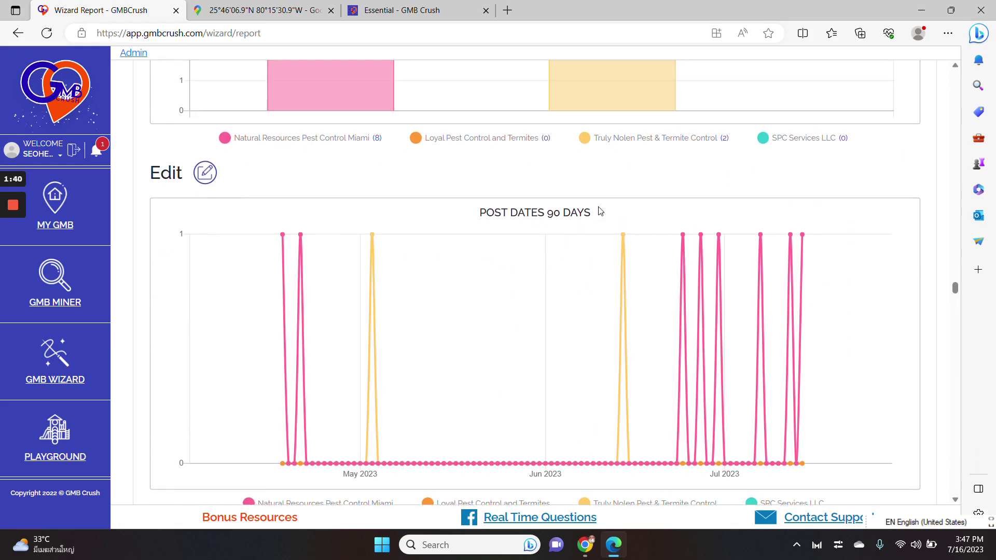
scroll(600, 210, "up", 5)
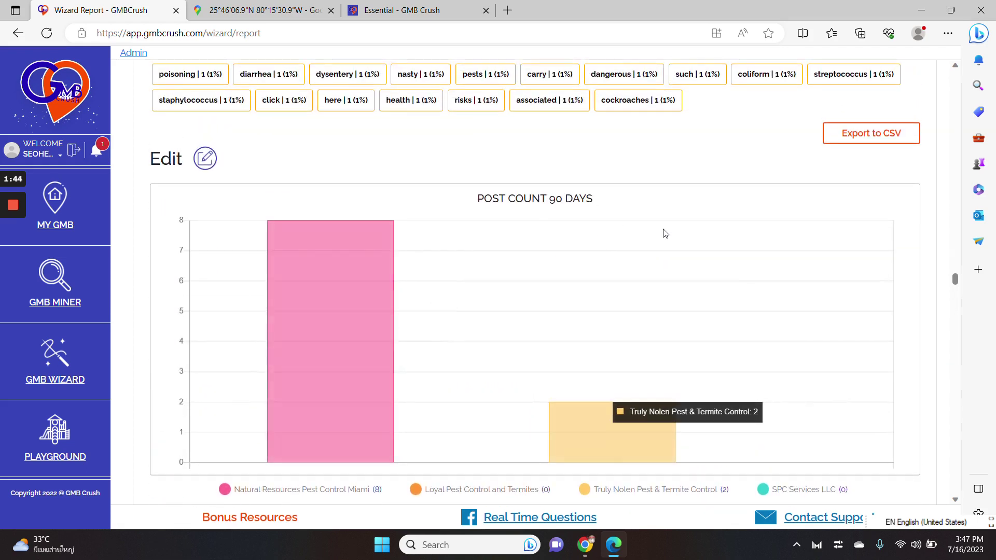
scroll(663, 231, "down", 9)
scroll(752, 226, "down", 5)
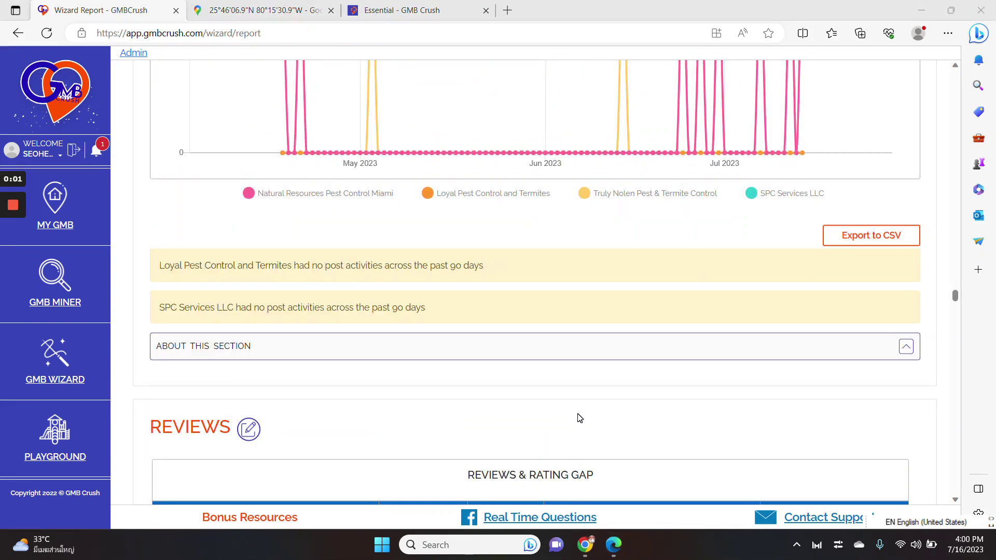
- Review the Reviews & Rating Gap table and Review Velocity help, then scroll to Place Topics
scroll(577, 417, "down", 5)
scroll(645, 290, "down", 1)
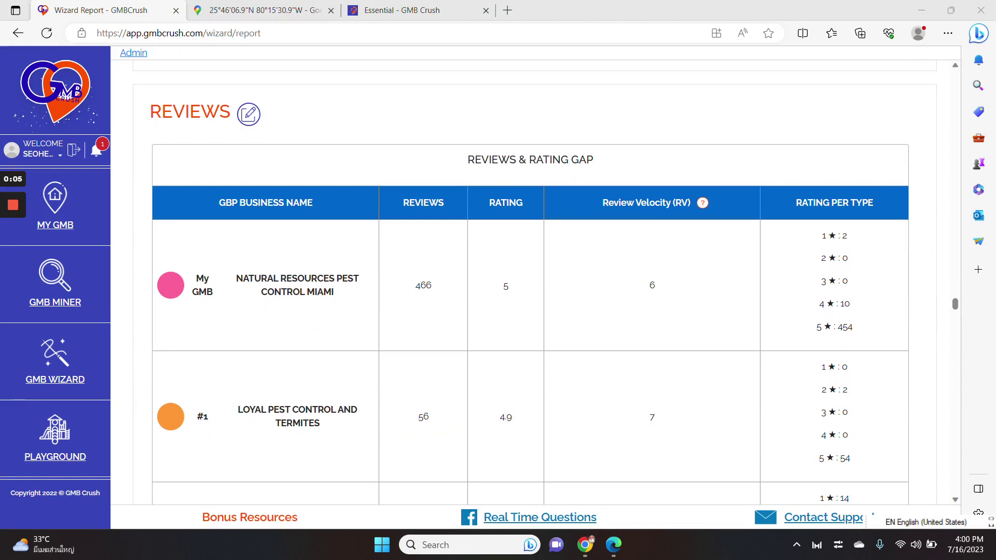
mouse_move(705, 208)
scroll(752, 309, "down", 8)
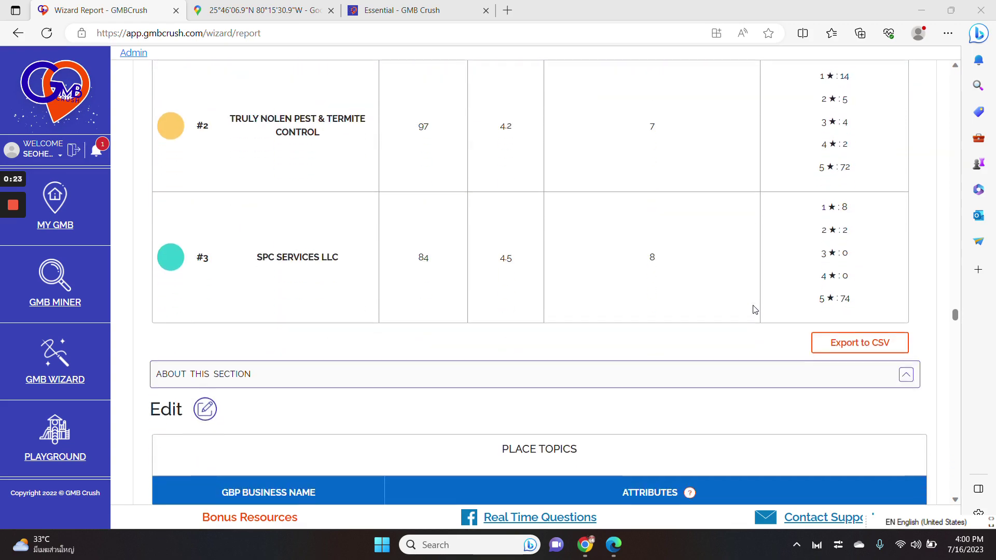
scroll(754, 310, "down", 4)
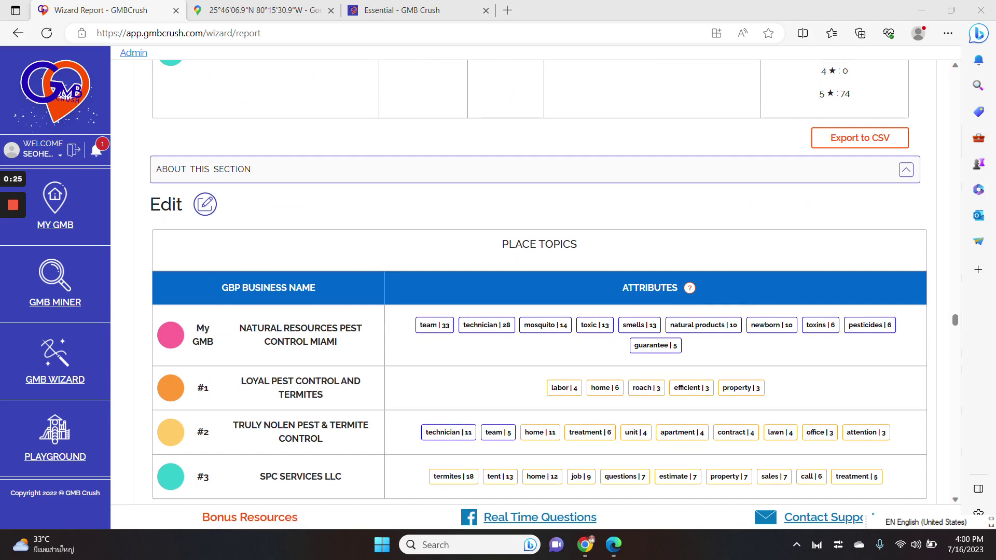
scroll(671, 332, "down", 2)
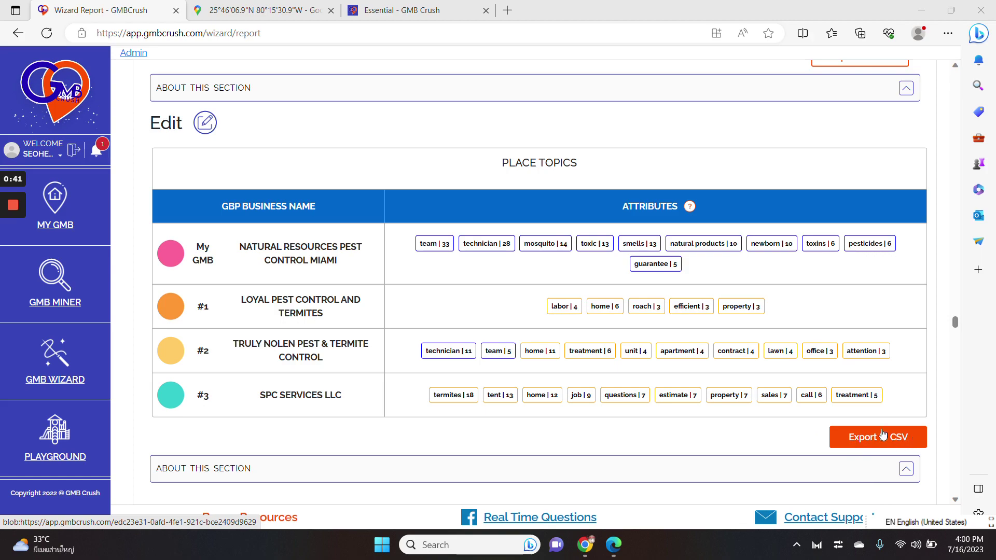
- Scroll through Description Analysis and Sitelink Authority to the pagespeed, indexed pages and domain authority charts
scroll(804, 414, "down", 13)
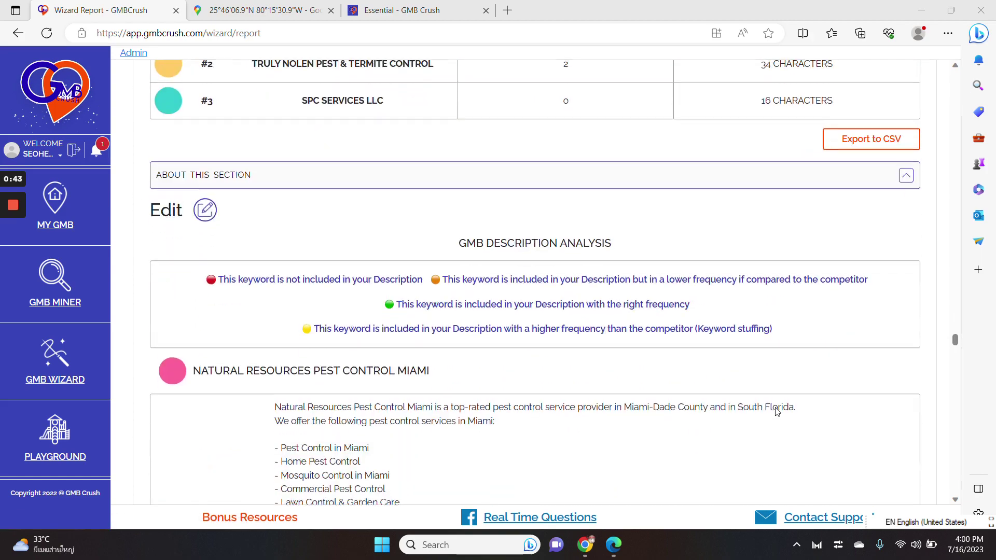
scroll(776, 411, "down", 7)
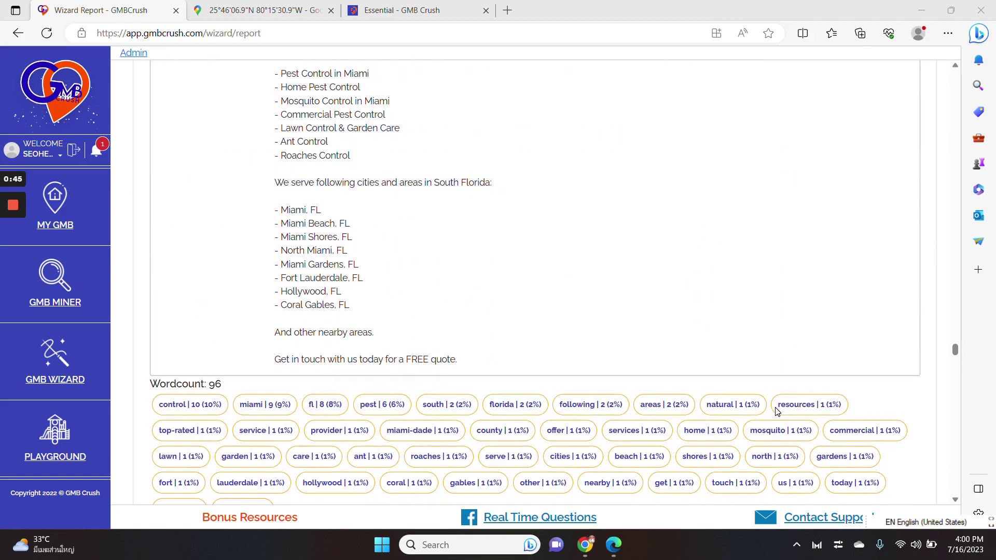
scroll(766, 263, "down", 3)
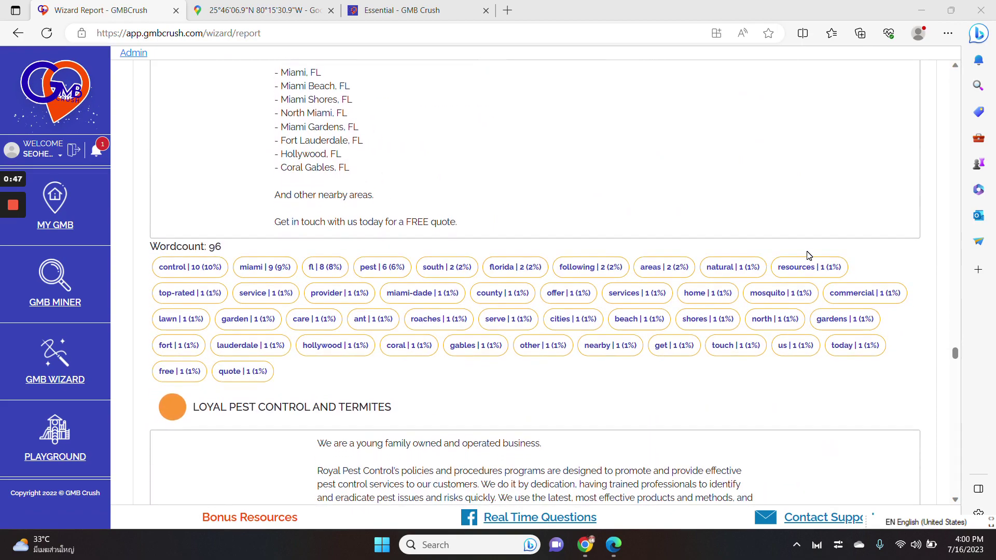
scroll(808, 256, "down", 13)
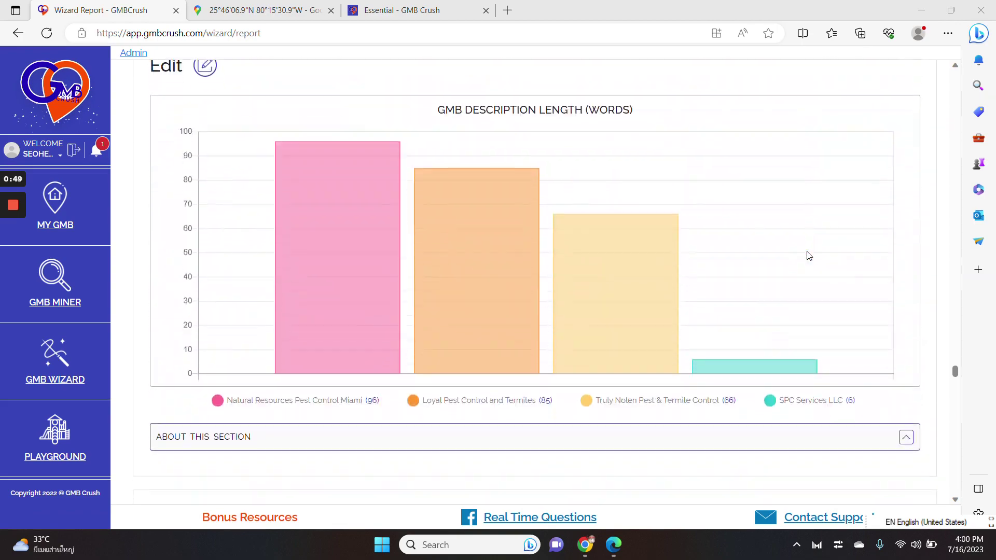
scroll(808, 256, "down", 15)
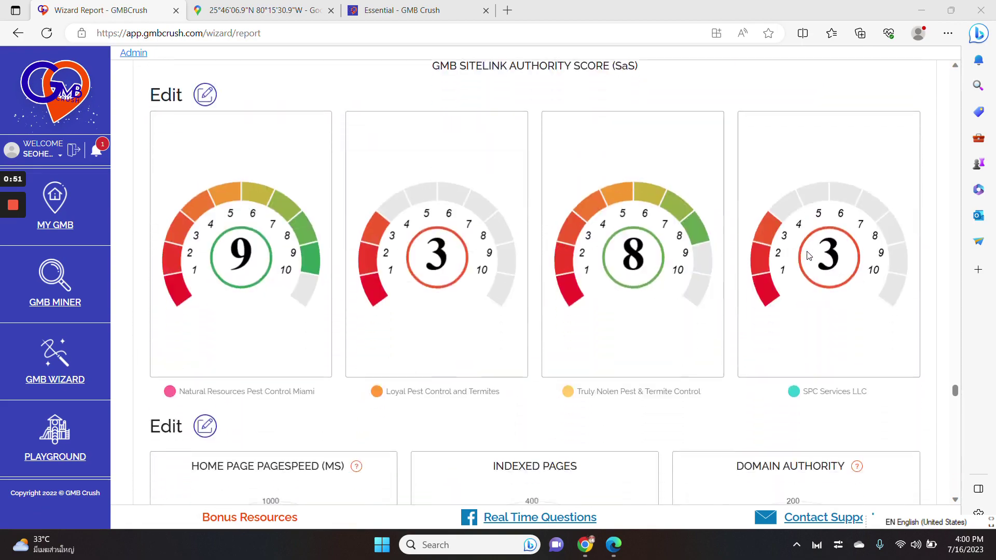
scroll(808, 256, "down", 4)
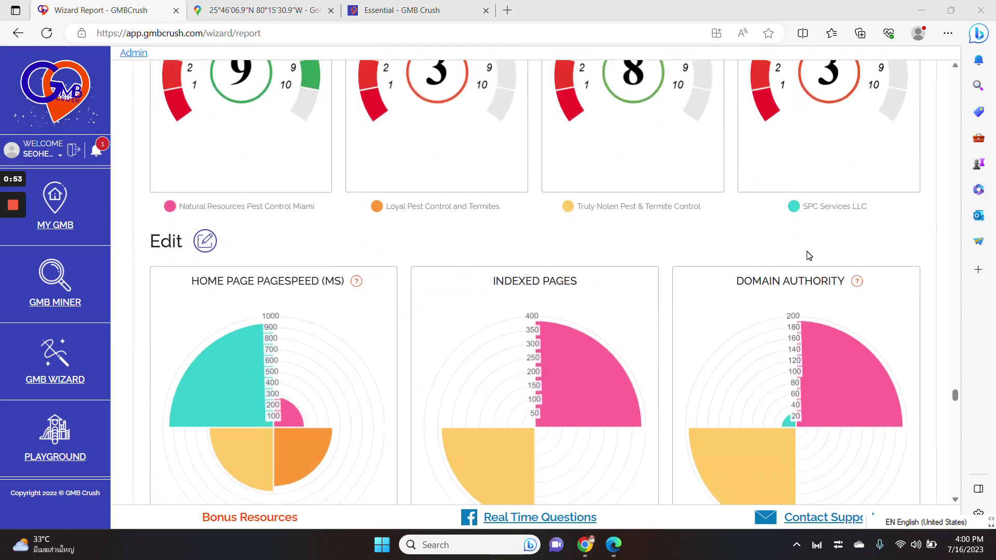
scroll(688, 246, "down", 3)
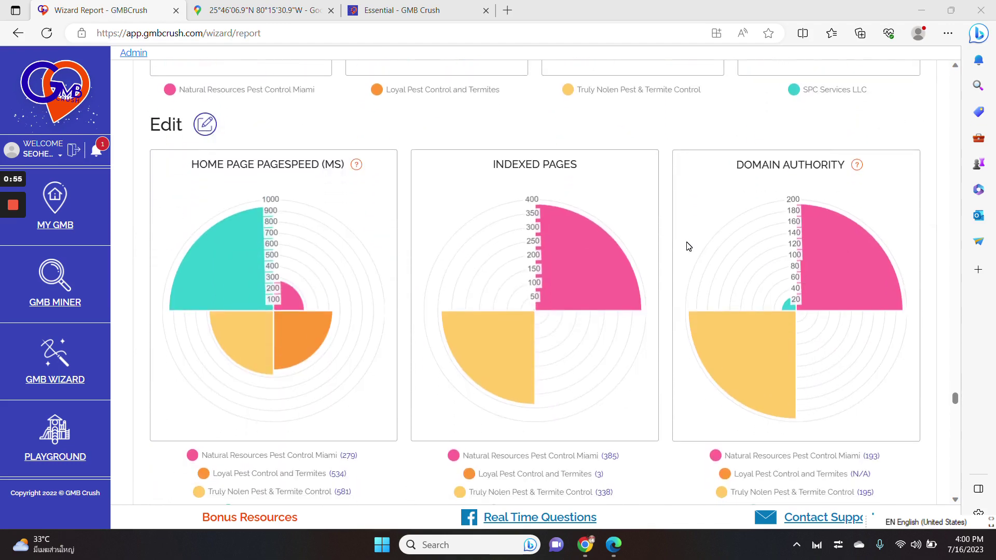
left_click(585, 544)
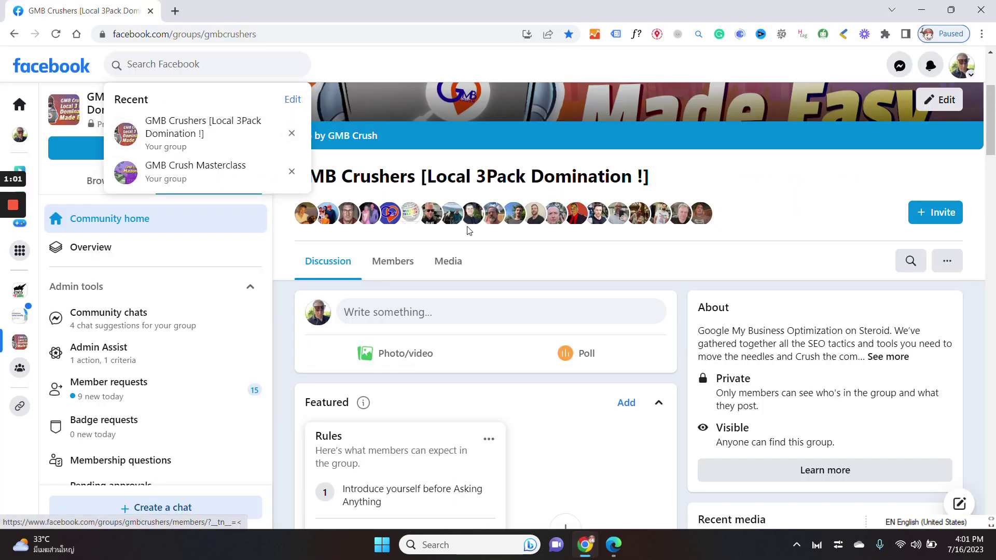
left_click(613, 544)
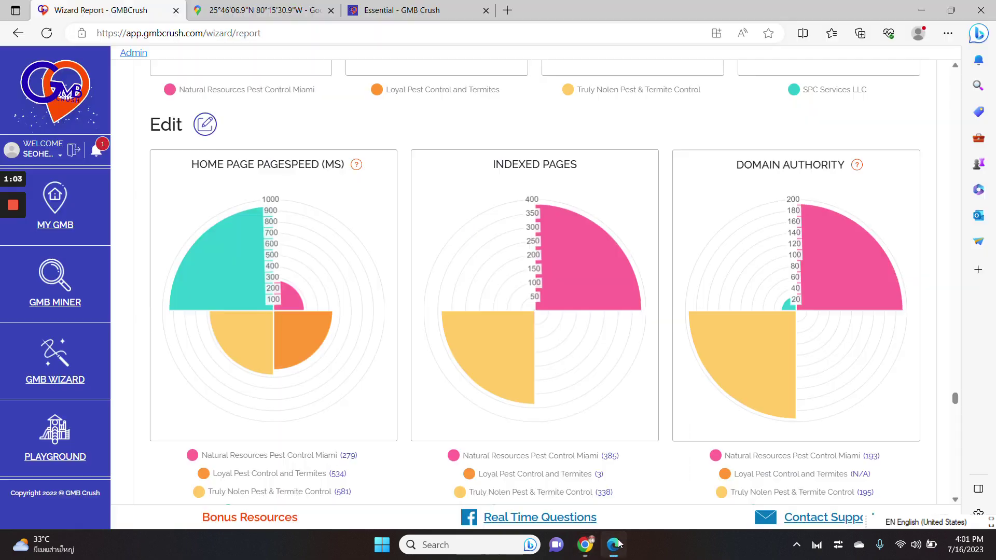
- Move the Essential - GMB Crush tab before Google Maps and show its 'Get on board, starting today!' countdown
left_click_drag(415, 10, 287, 4)
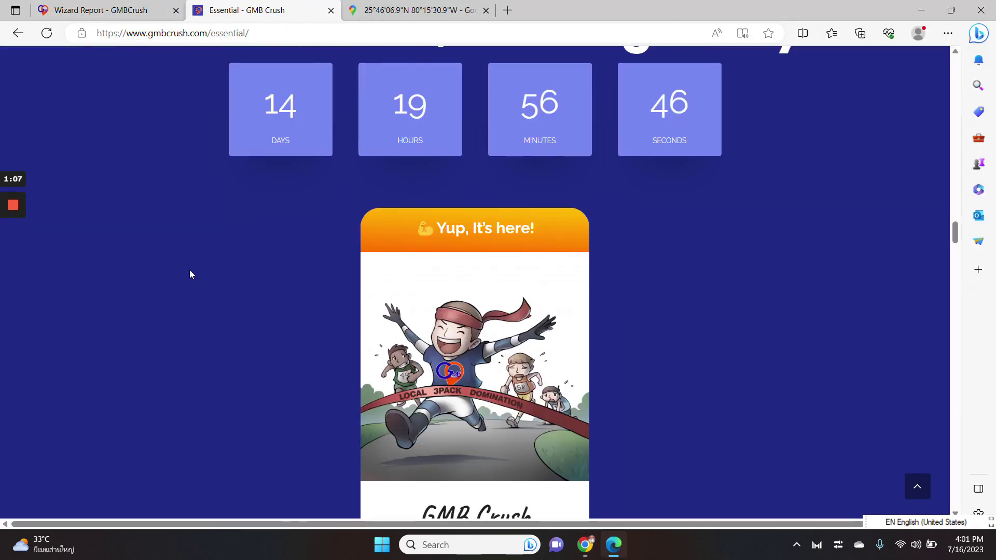
scroll(190, 274, "up", 2)
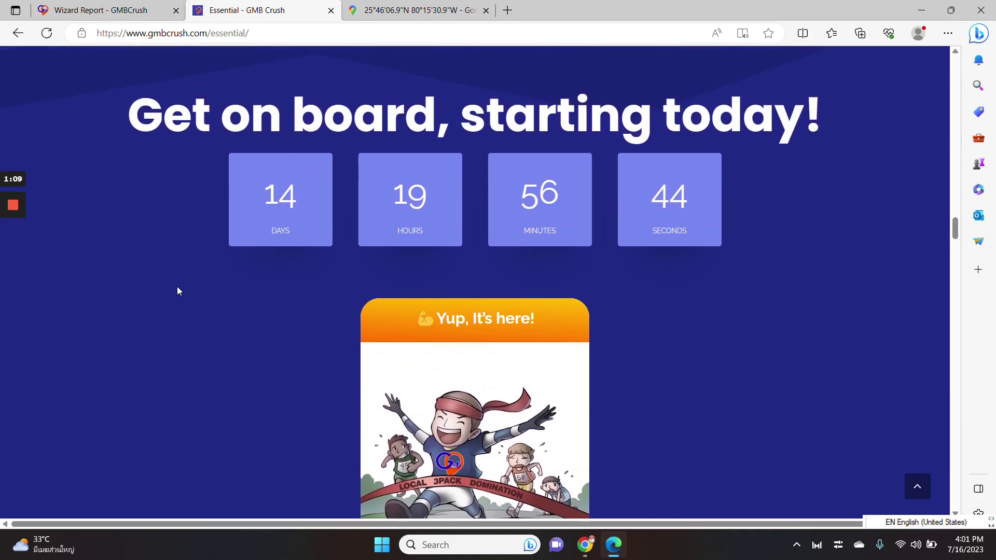